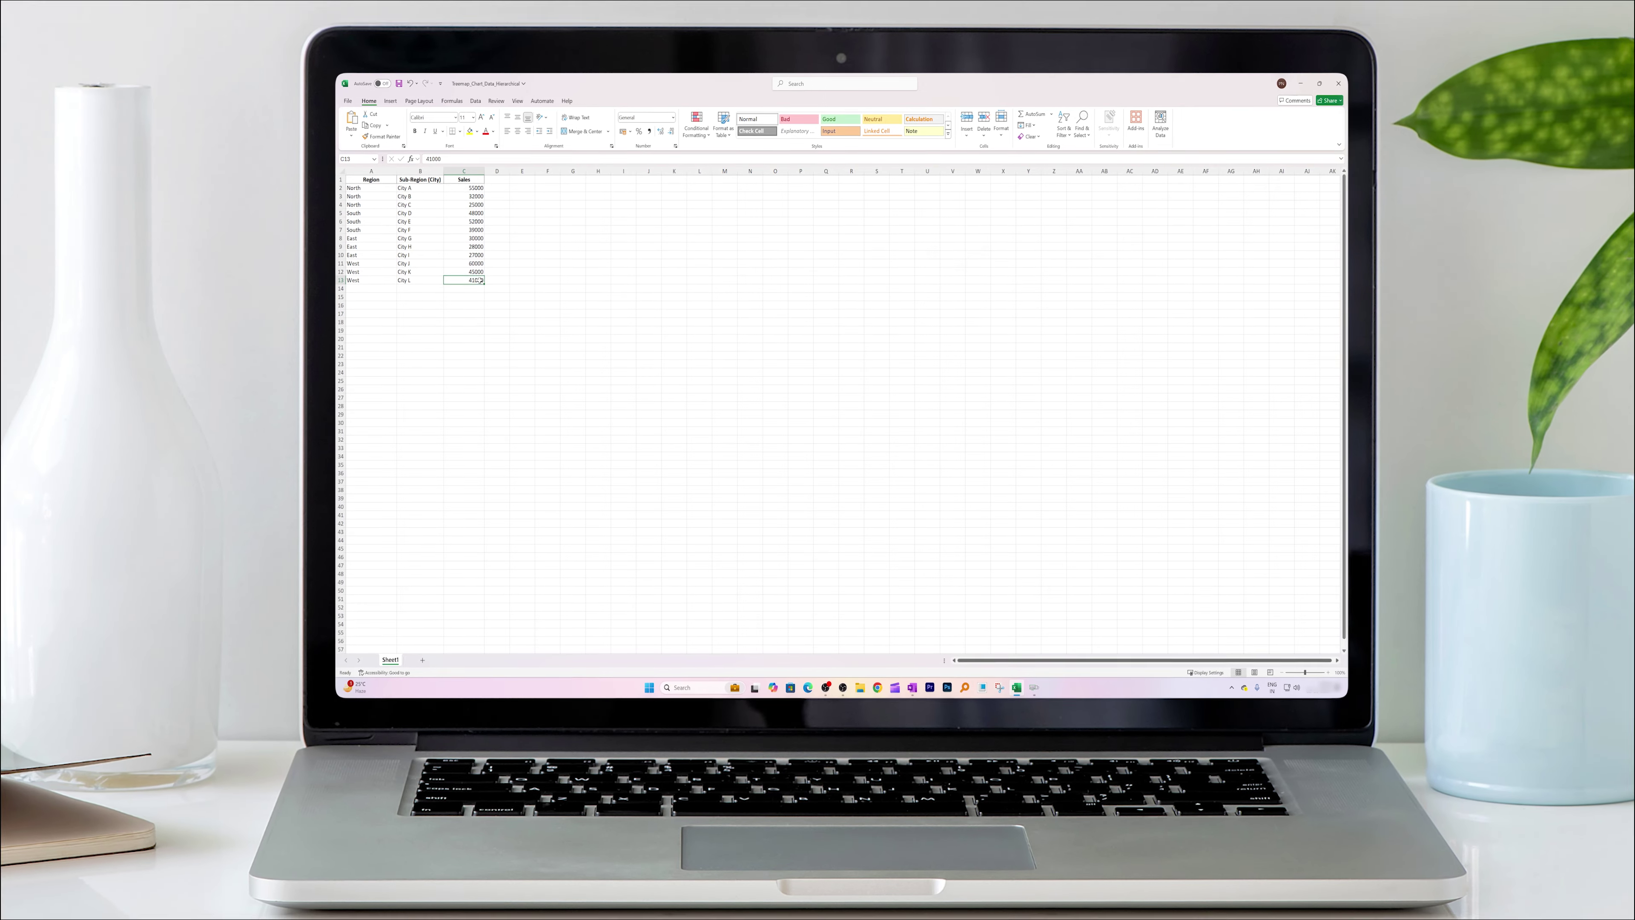
# - Insert a Treemap chart of the sales table A1:C13 via Recommended Charts > All Charts
pyautogui.moveTo(464, 279); pyautogui.dragTo(370, 179)
pyautogui.click(390, 101)
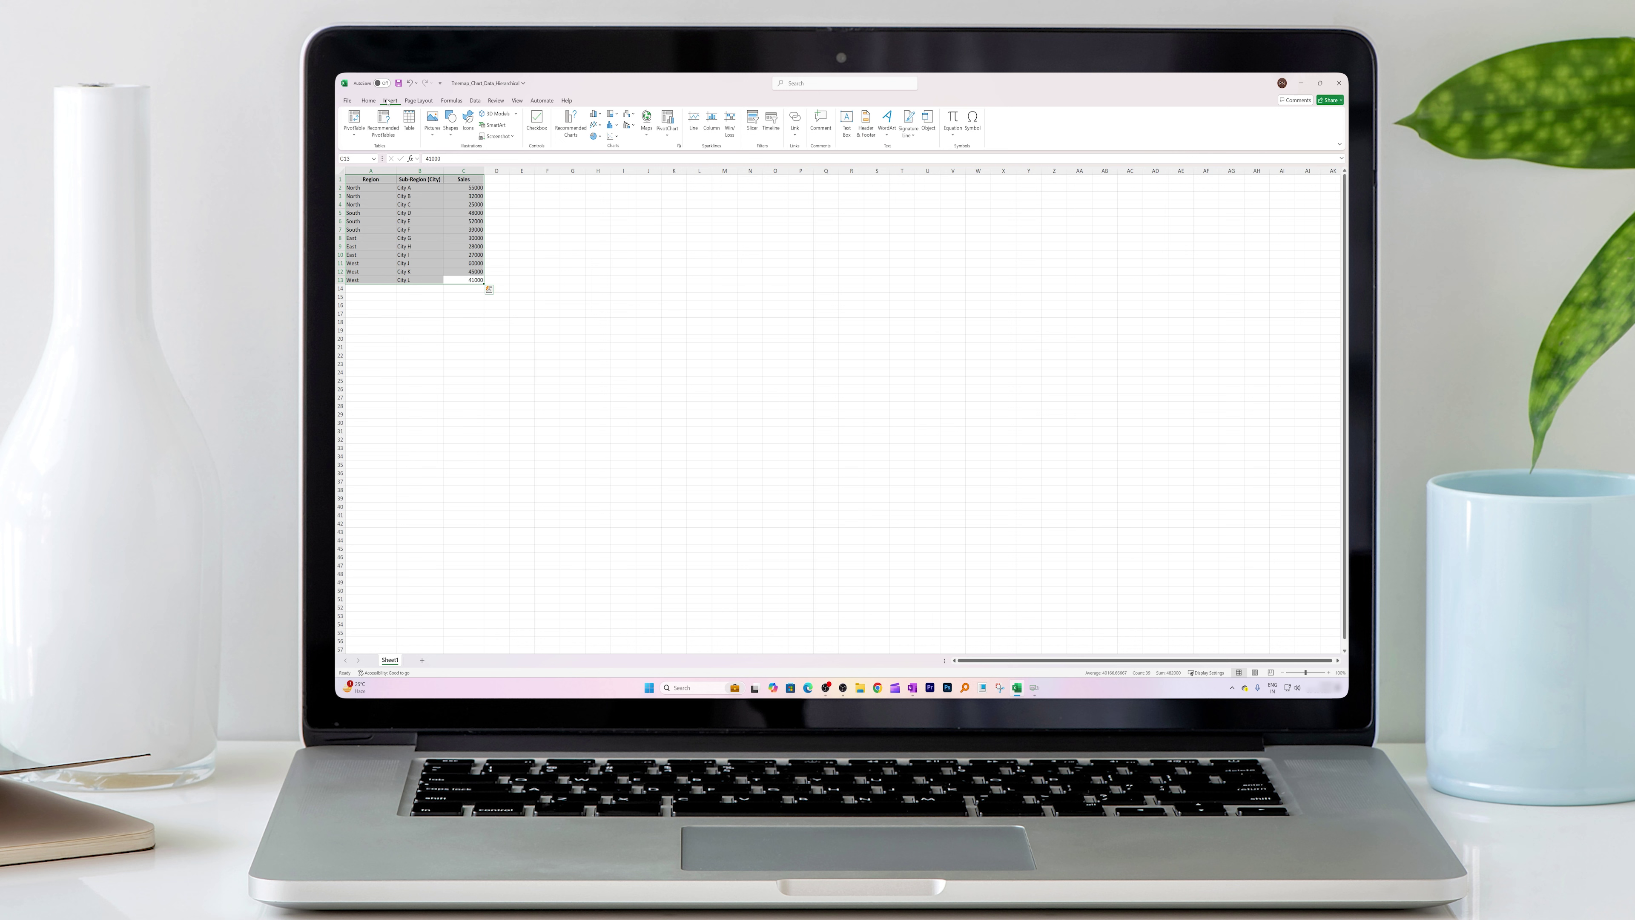
pyautogui.click(580, 129)
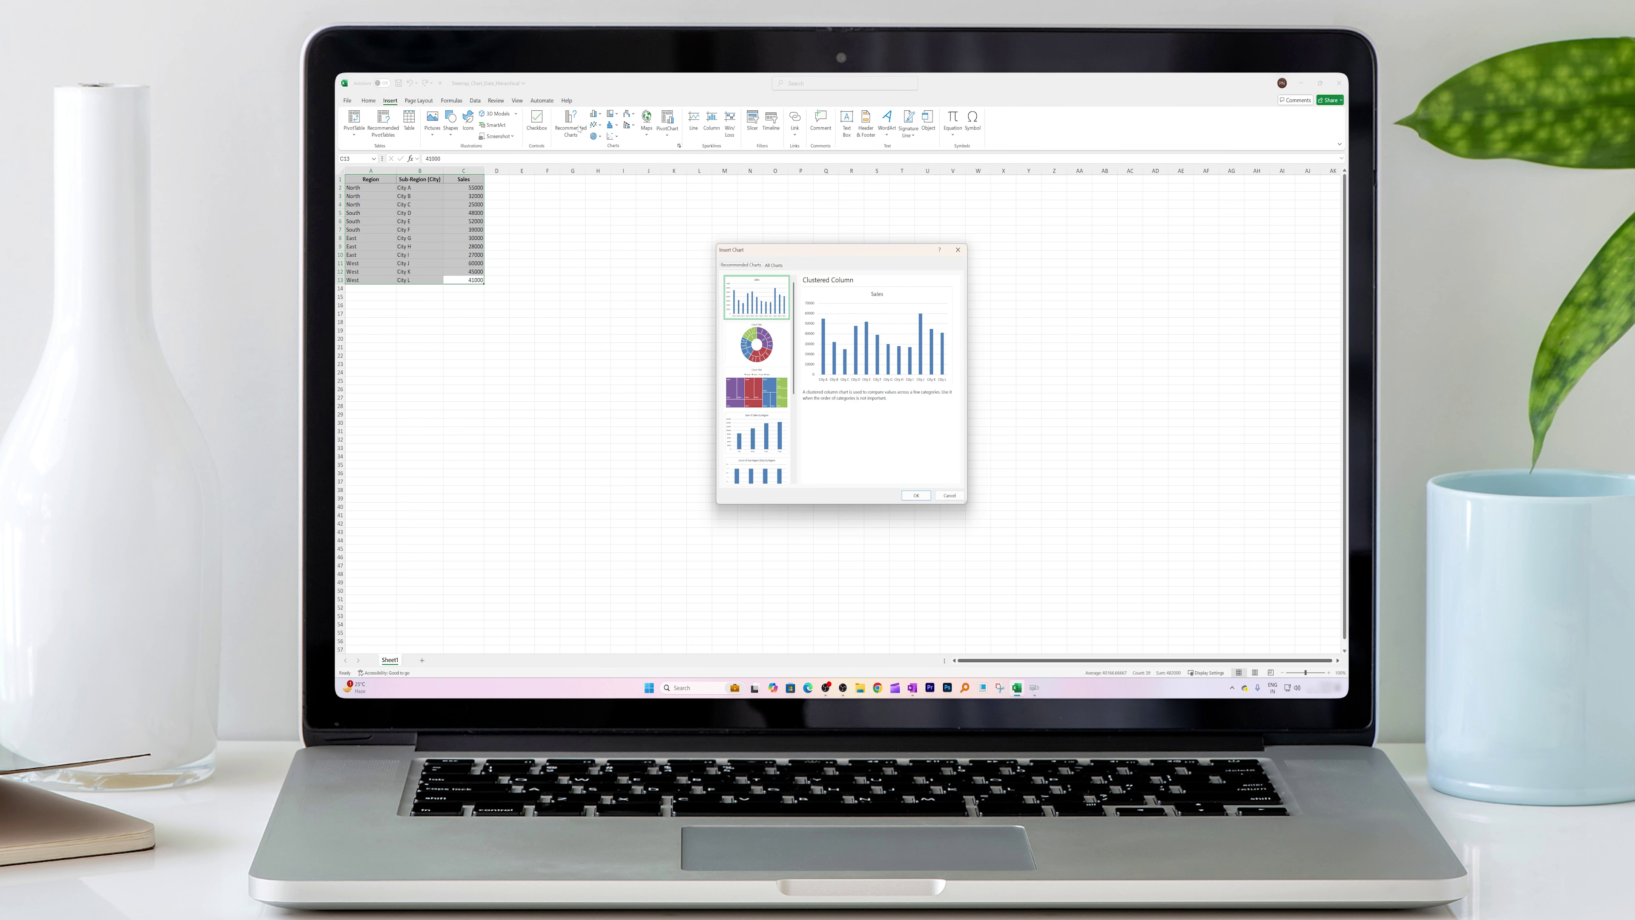
pyautogui.click(773, 265)
pyautogui.click(745, 405)
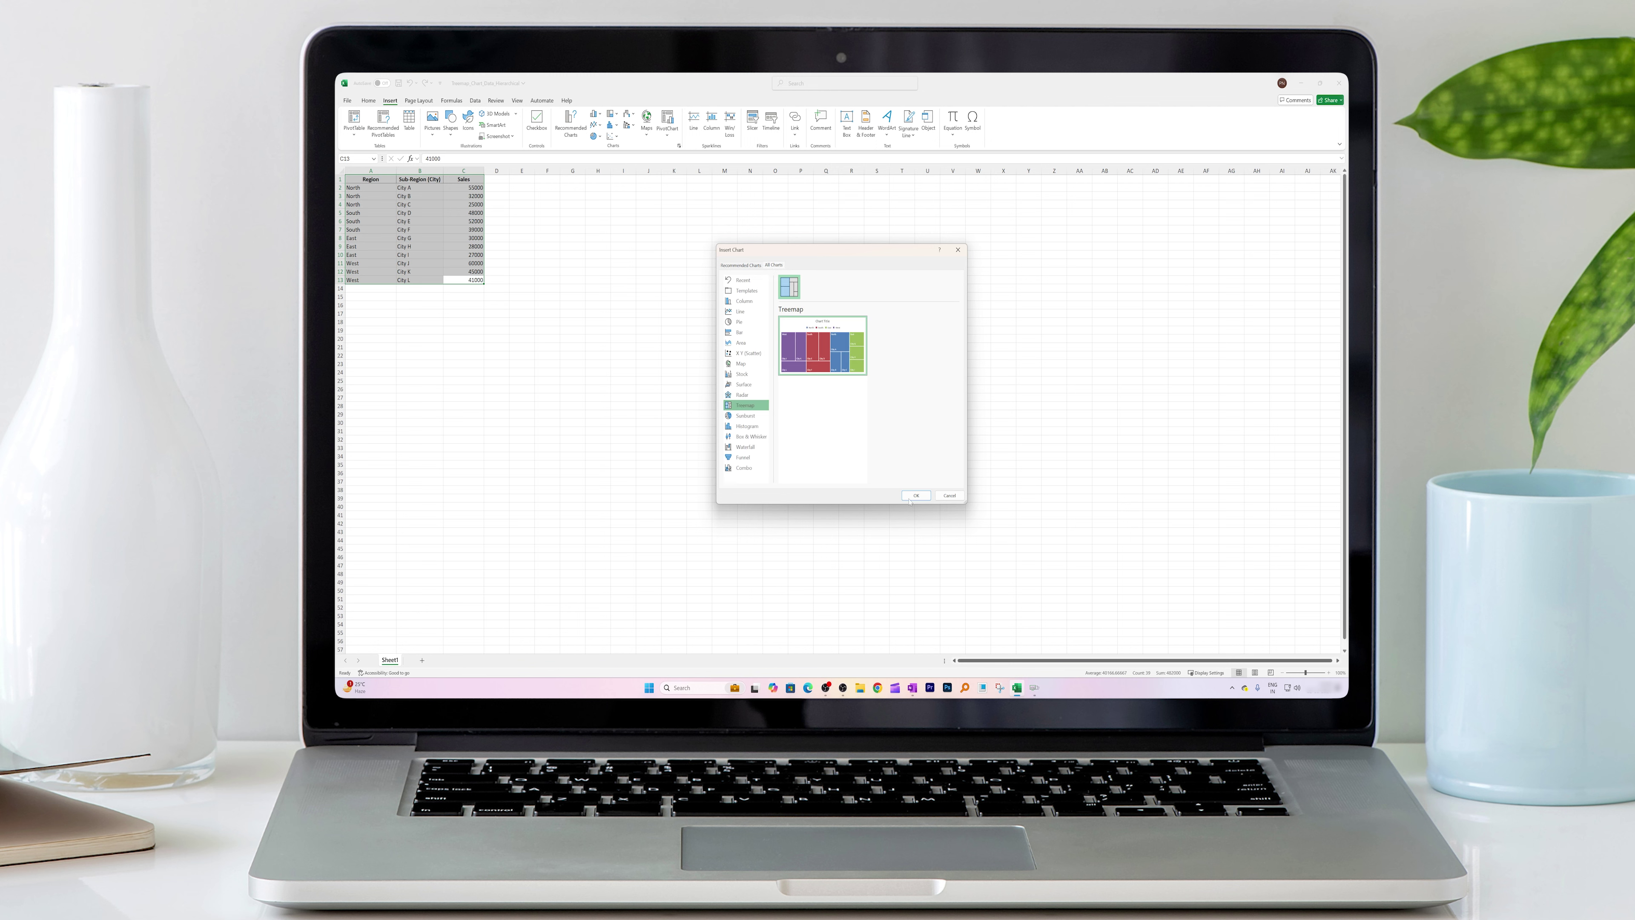
pyautogui.click(916, 495)
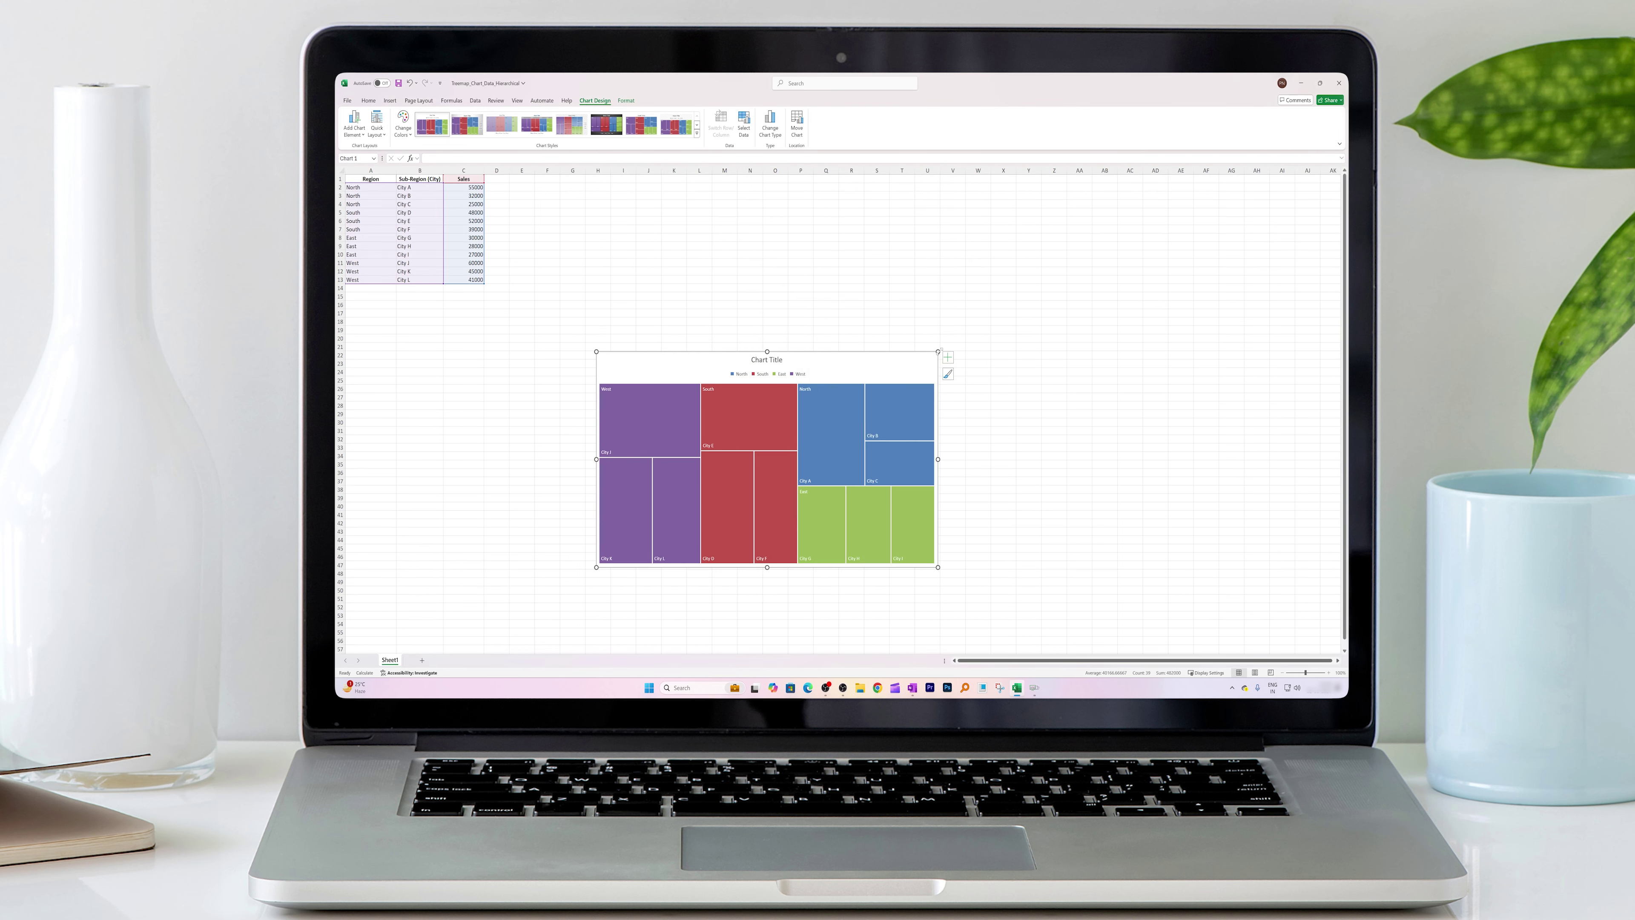
# - Enlarge the treemap chart and move it up and left beside the table
pyautogui.moveTo(938, 350); pyautogui.dragTo(1183, 218)
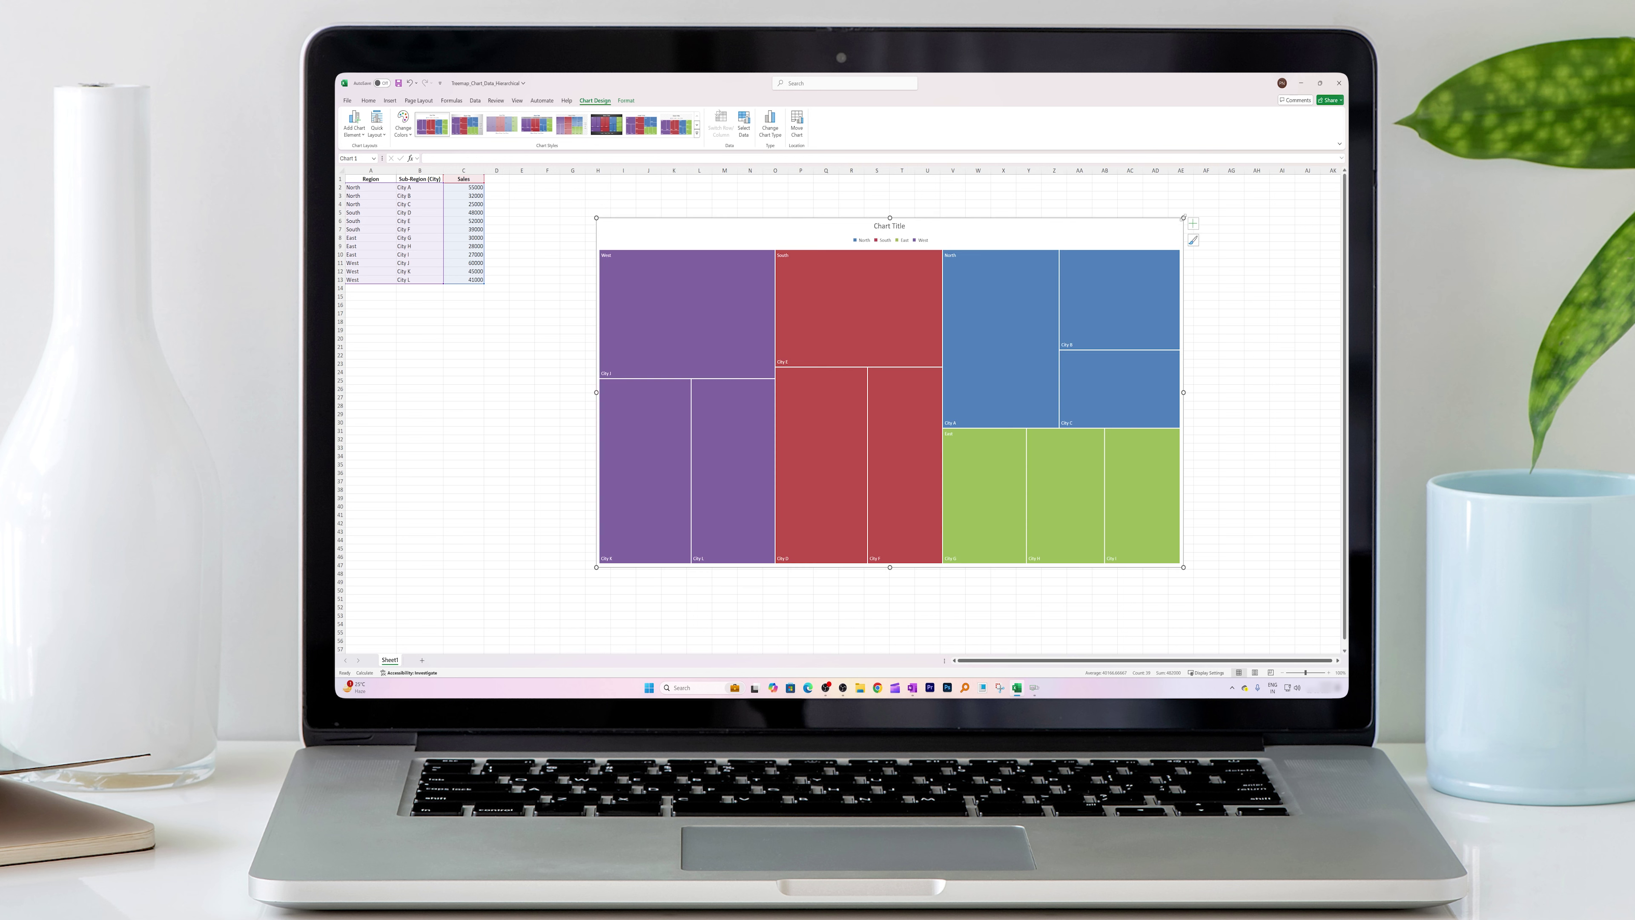
pyautogui.moveTo(1138, 254)
pyautogui.scroll(1, 1138, 254)
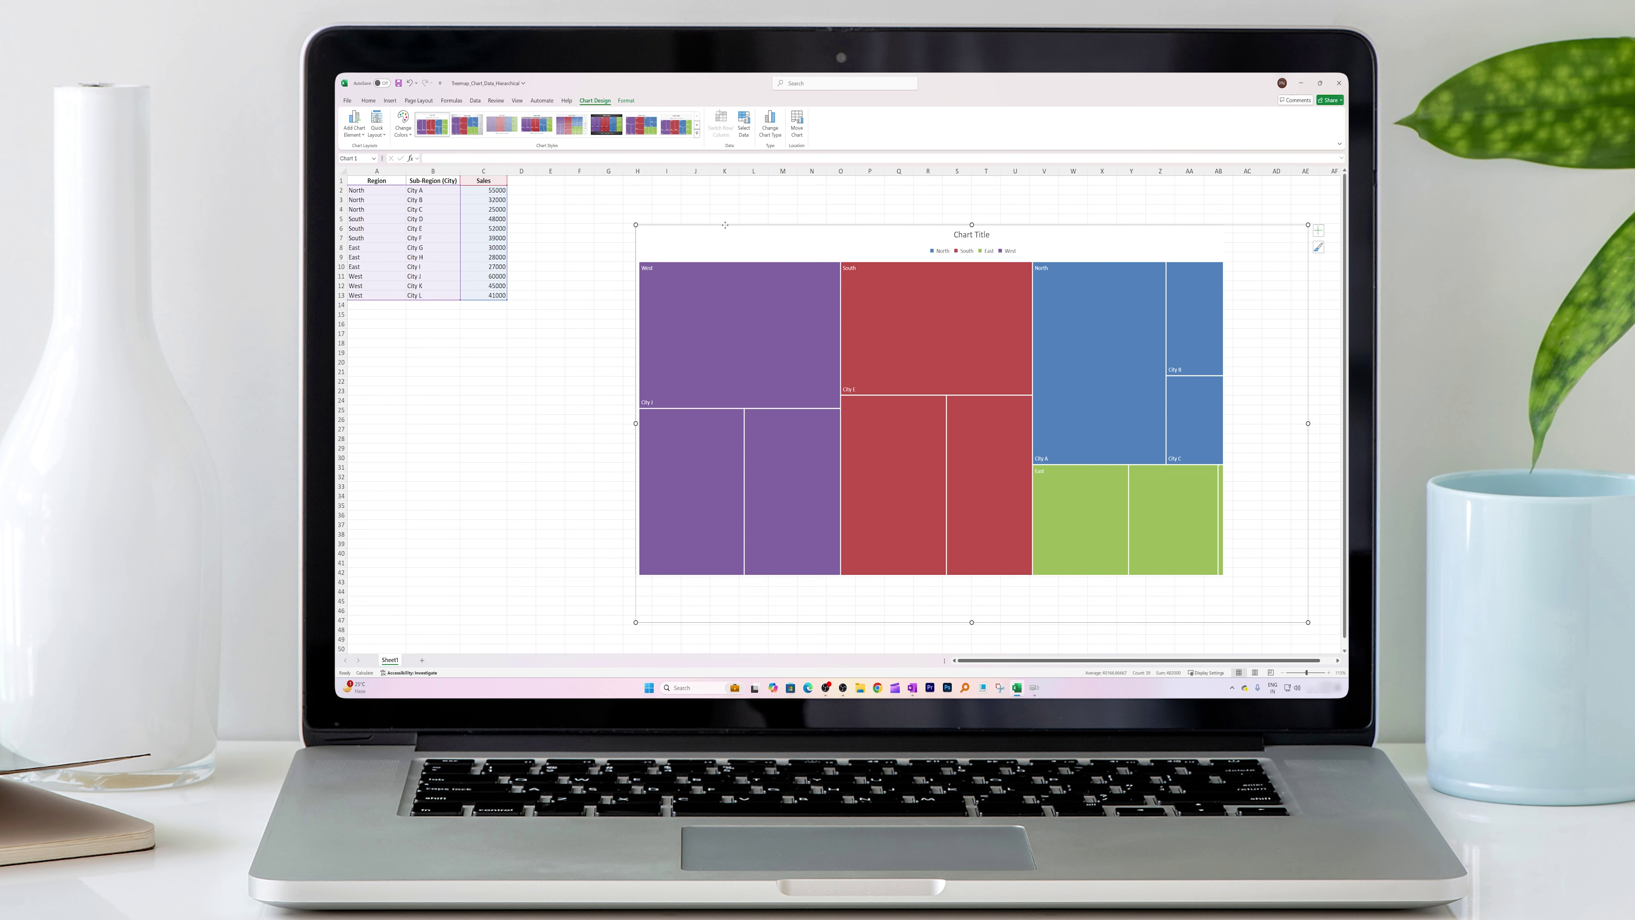
pyautogui.moveTo(724, 225); pyautogui.dragTo(665, 207)
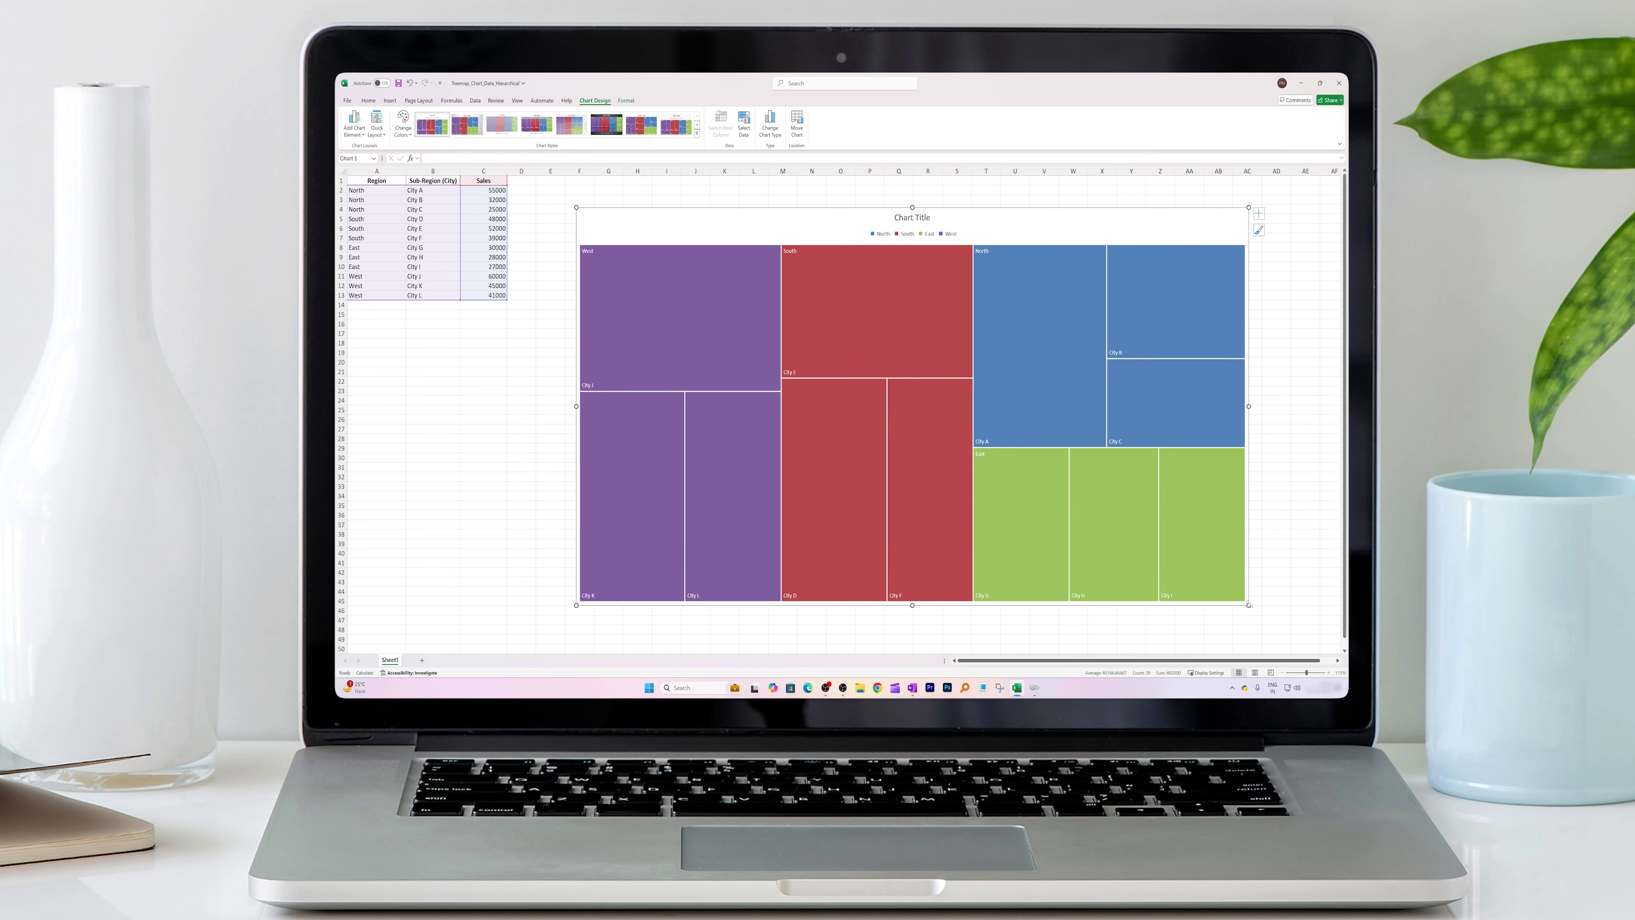
pyautogui.moveTo(1249, 606); pyautogui.dragTo(1283, 619)
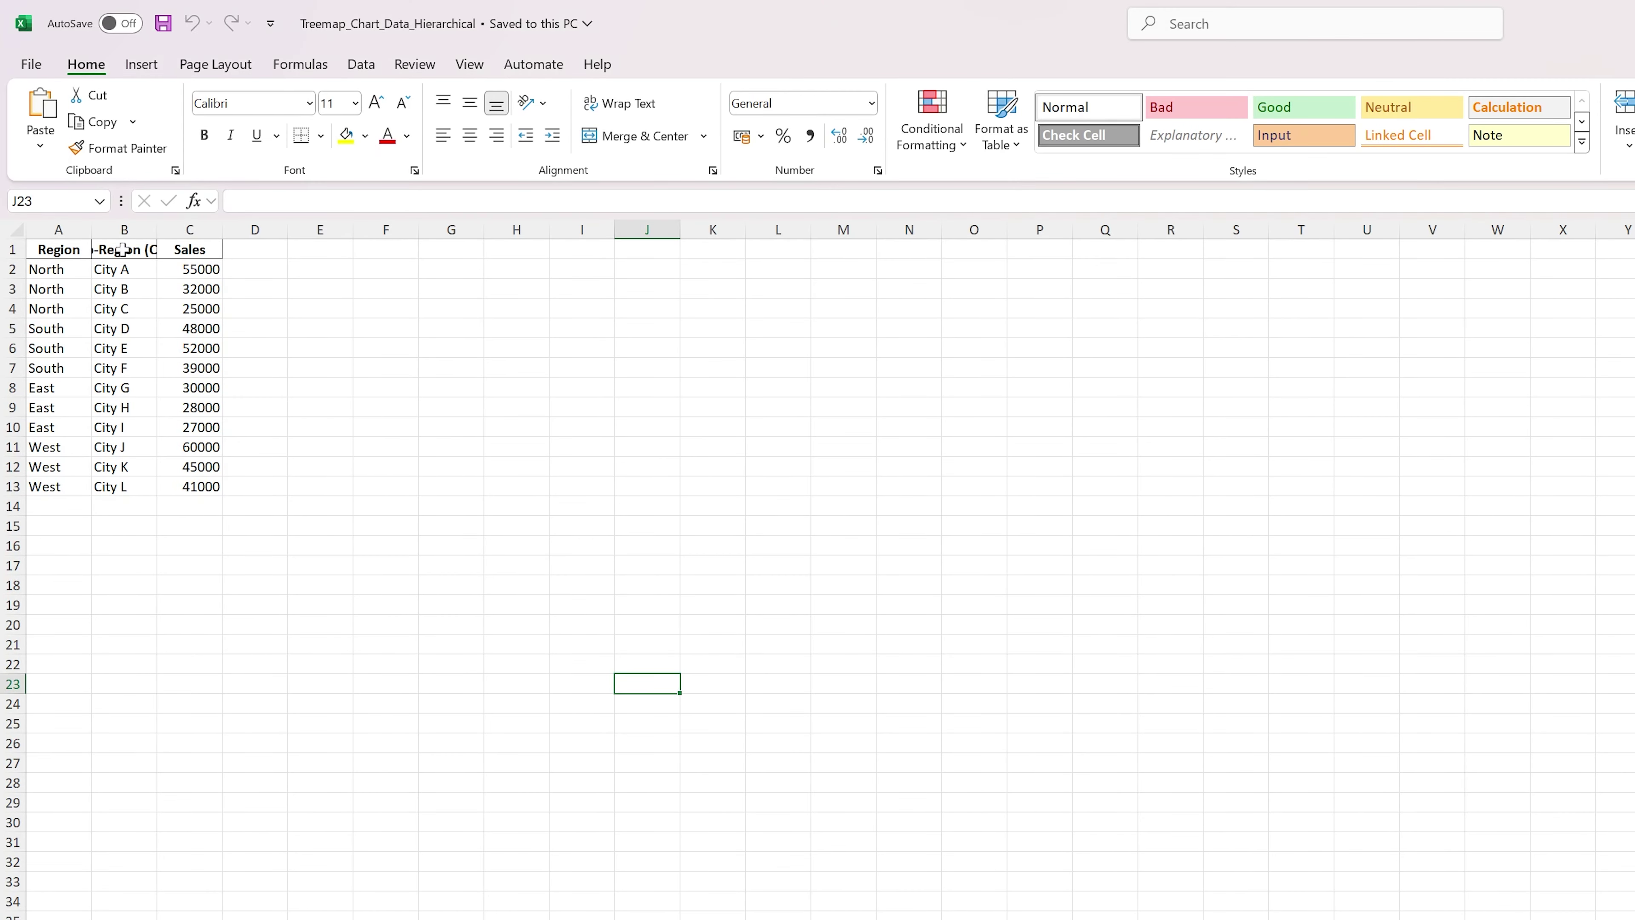
# - Widen columns A and C so region names and Sales values show in full
pyautogui.moveTo(92, 232); pyautogui.dragTo(349, 231)
pyautogui.click(399, 310)
pyautogui.click(326, 456)
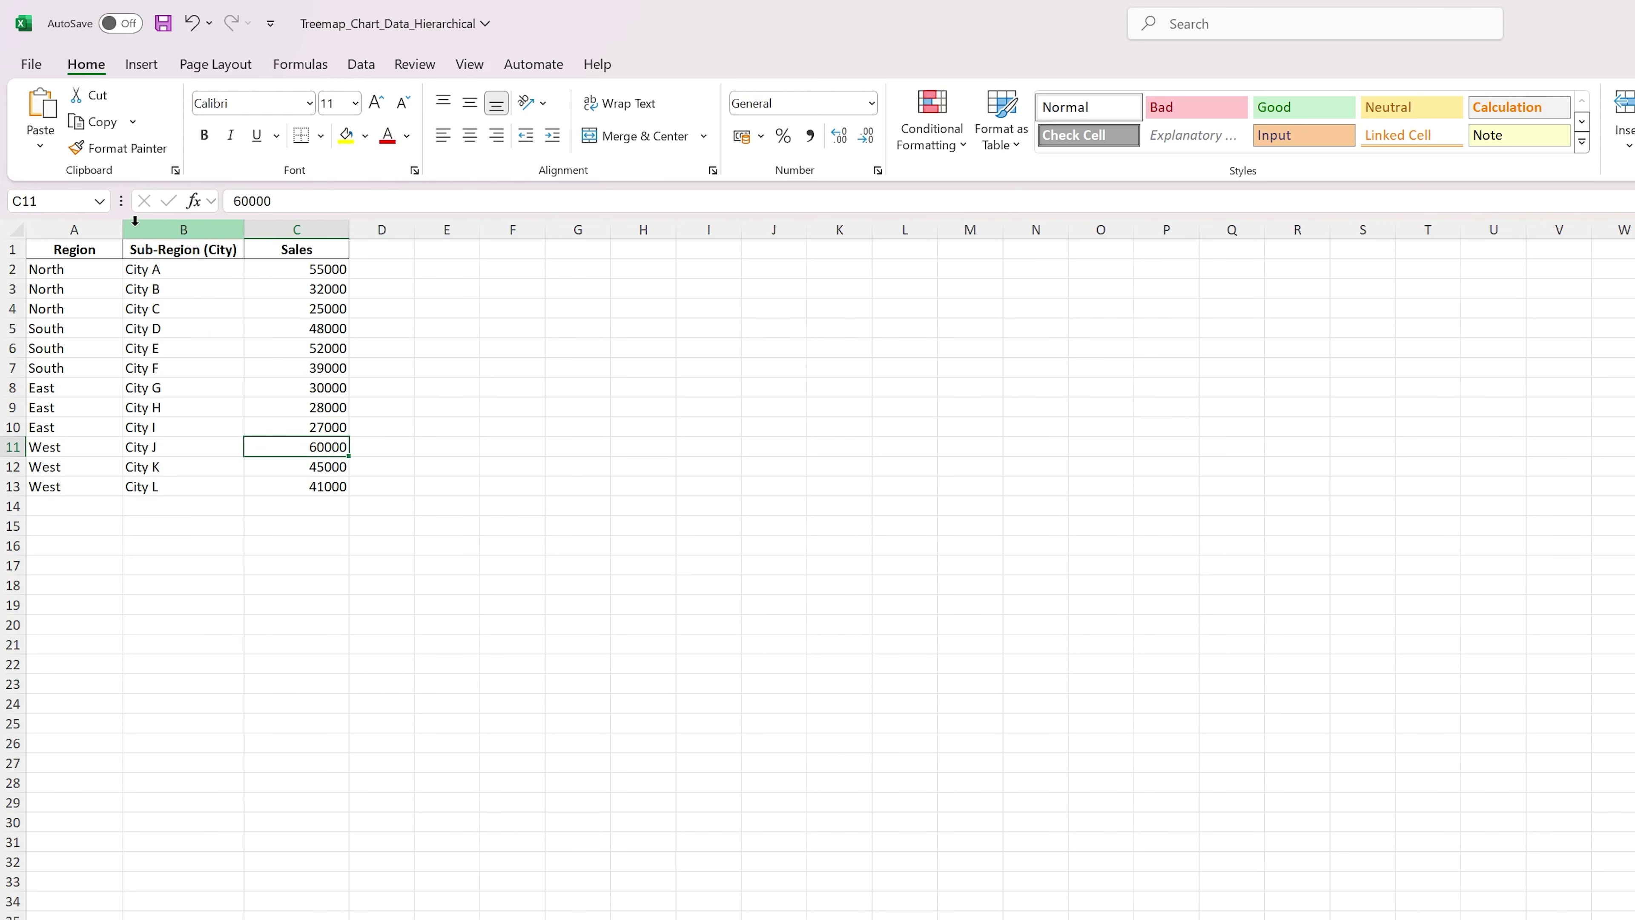
pyautogui.moveTo(122, 230)
pyautogui.mouseDown()
pyautogui.moveTo(157, 231)
pyautogui.moveTo(113, 288)
pyautogui.moveTo(114, 371)
pyautogui.mouseUp()
# - Check the region and city entries, then reselect the table A1:C13
pyautogui.click(114, 401)
pyautogui.click(91, 449)
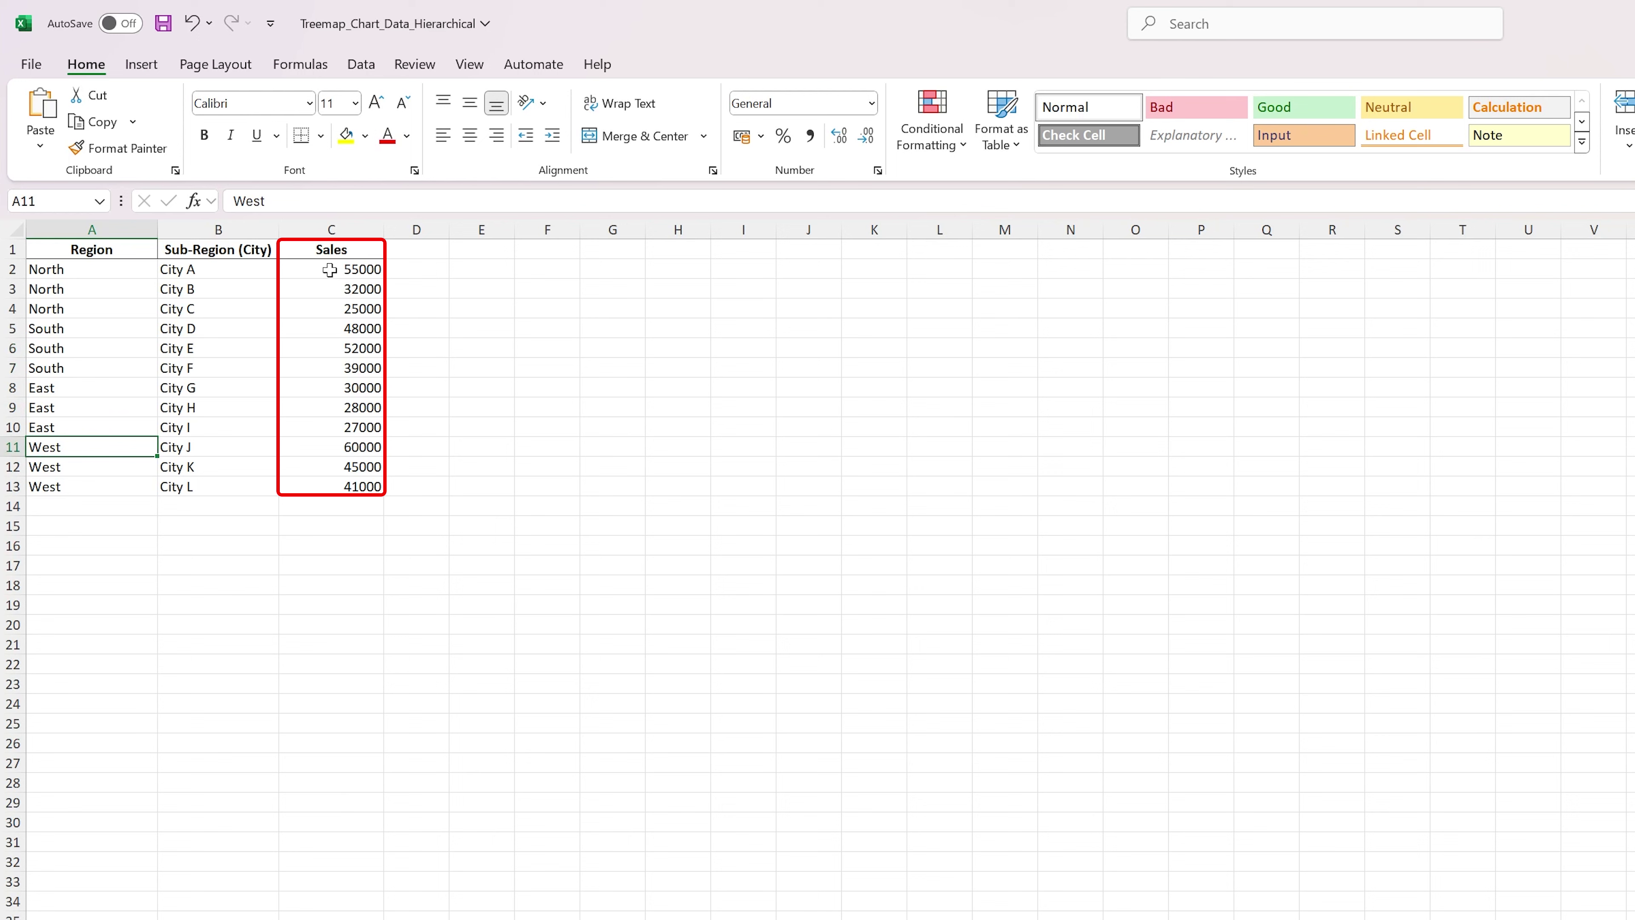
pyautogui.click(241, 270)
pyautogui.click(226, 292)
pyautogui.click(219, 329)
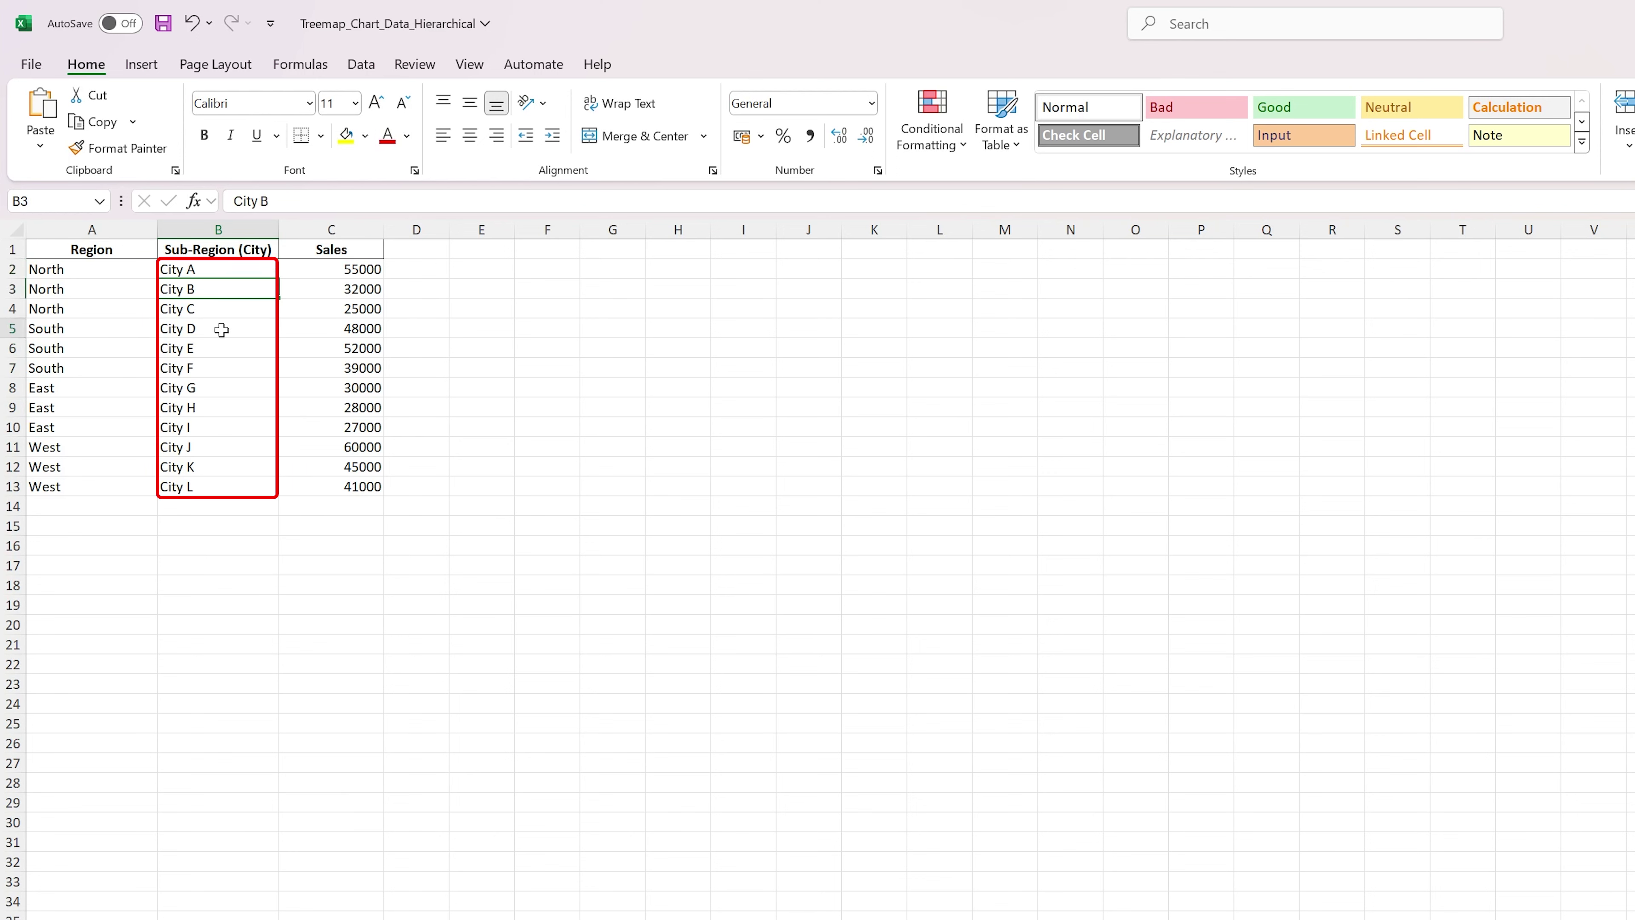
pyautogui.click(330, 545)
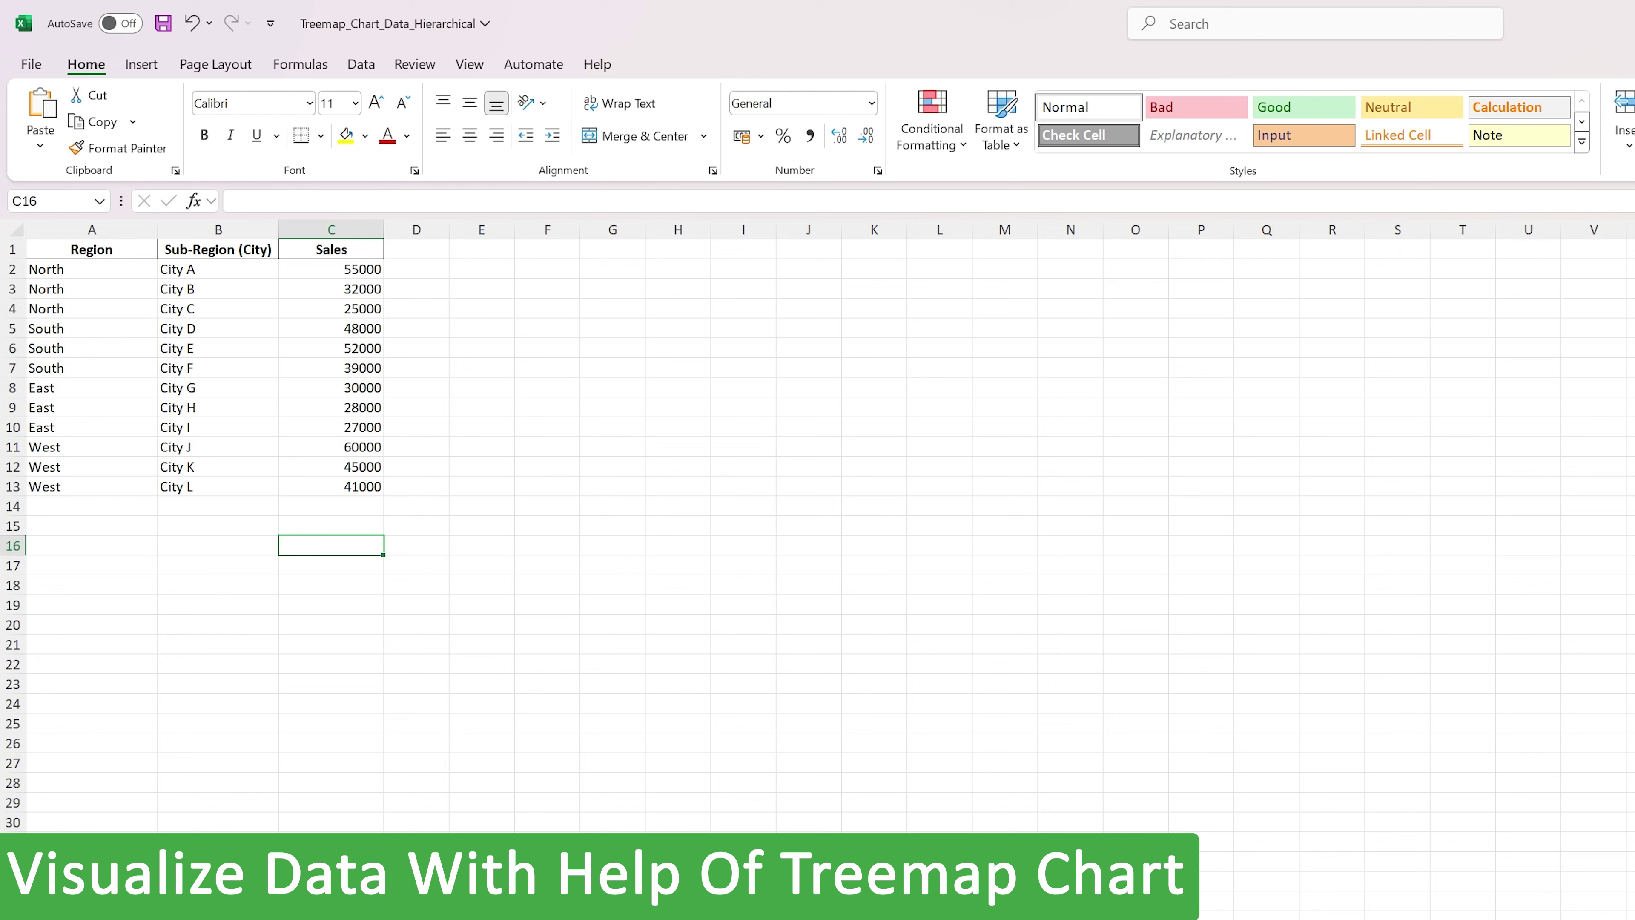
pyautogui.click(599, 565)
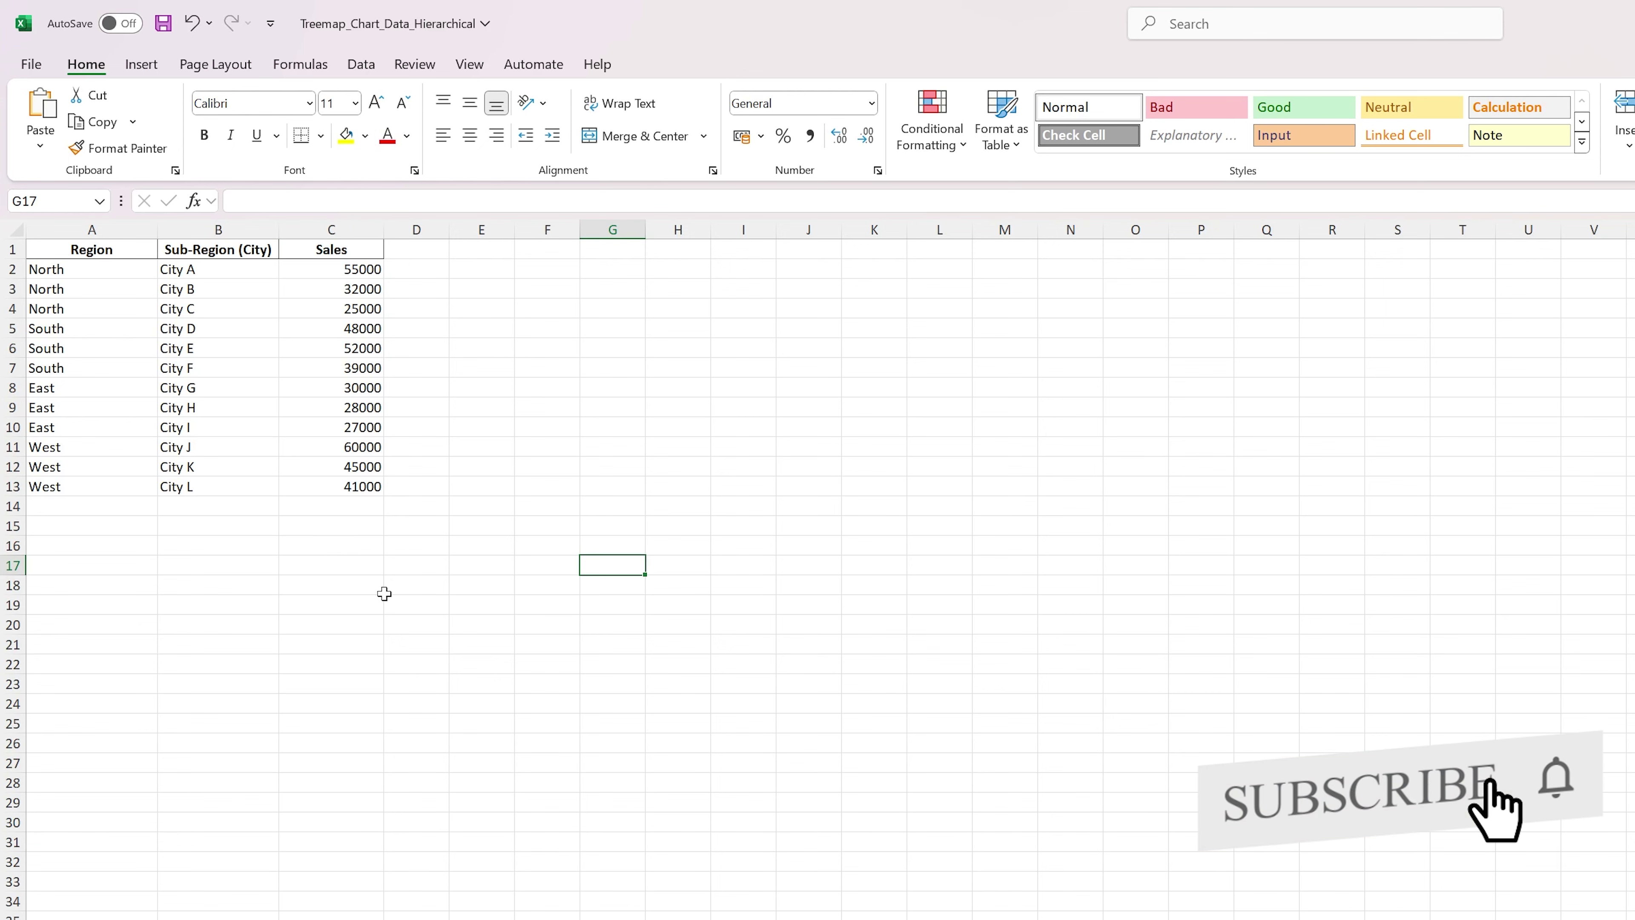
pyautogui.moveTo(366, 487); pyautogui.dragTo(52, 243)
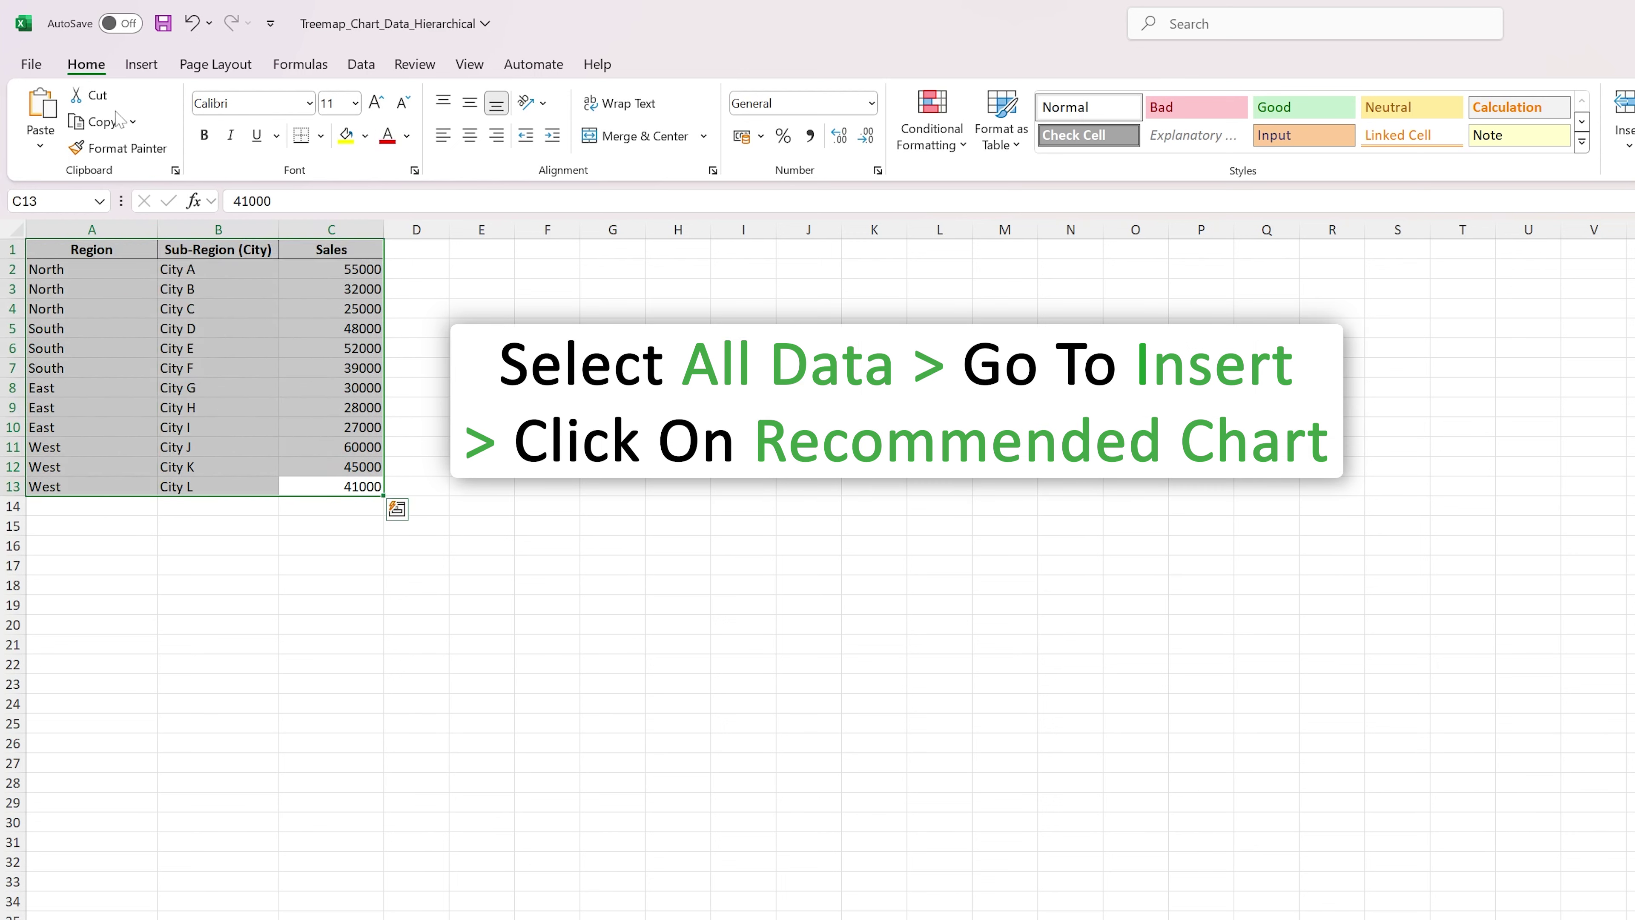
# - Open Recommended Charts for the selected table and choose Treemap under All Charts
pyautogui.click(139, 64)
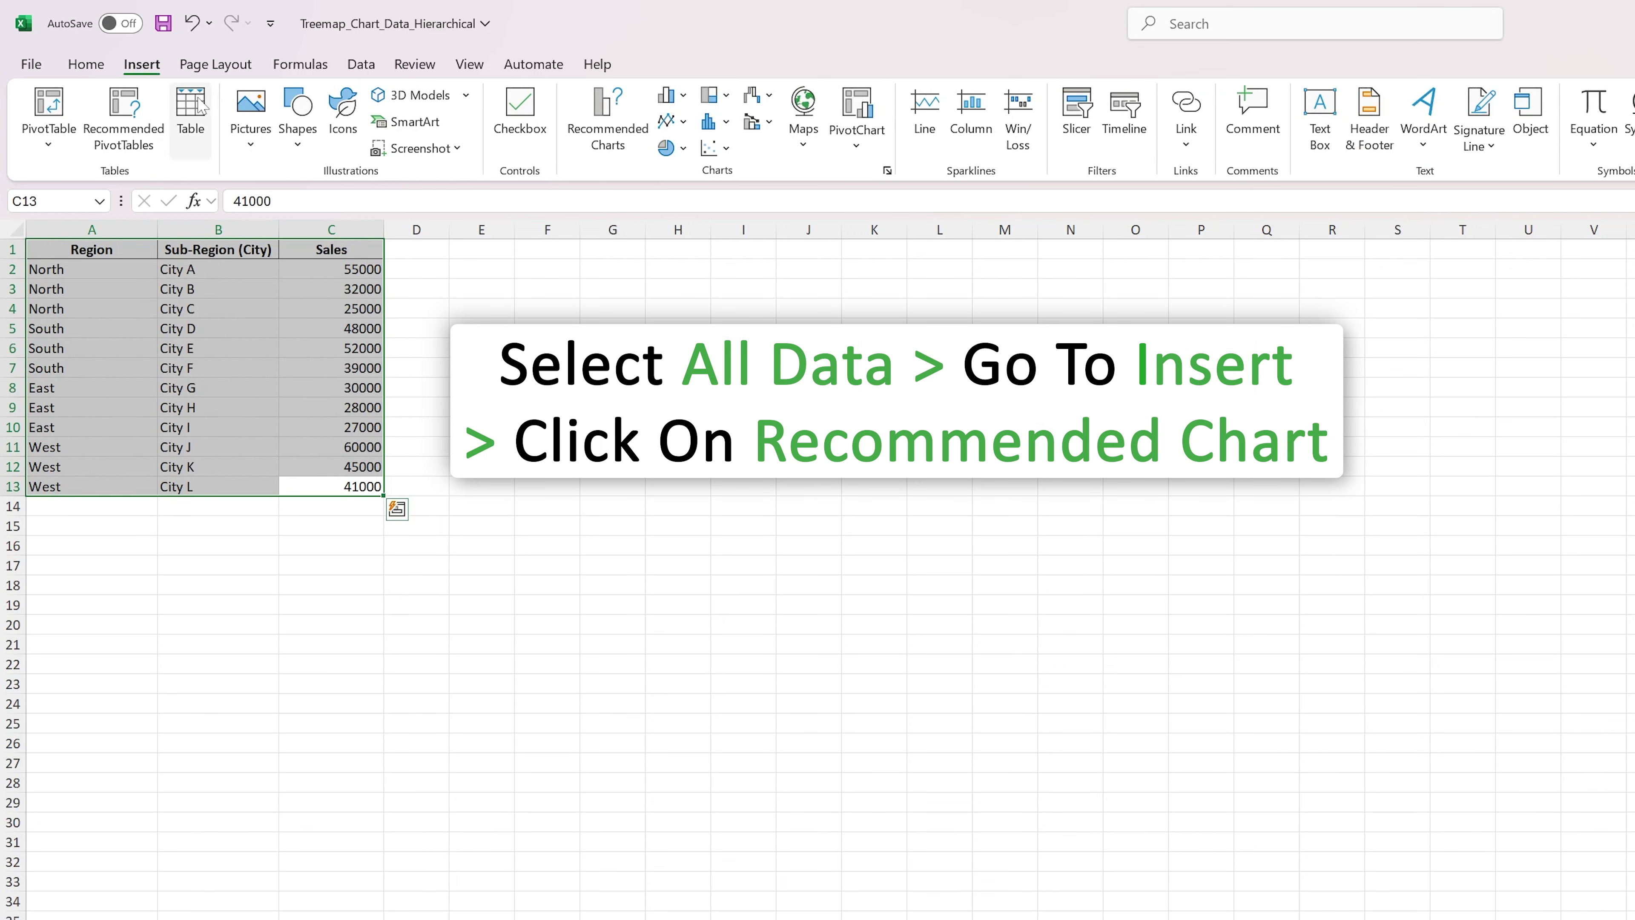
pyautogui.click(637, 138)
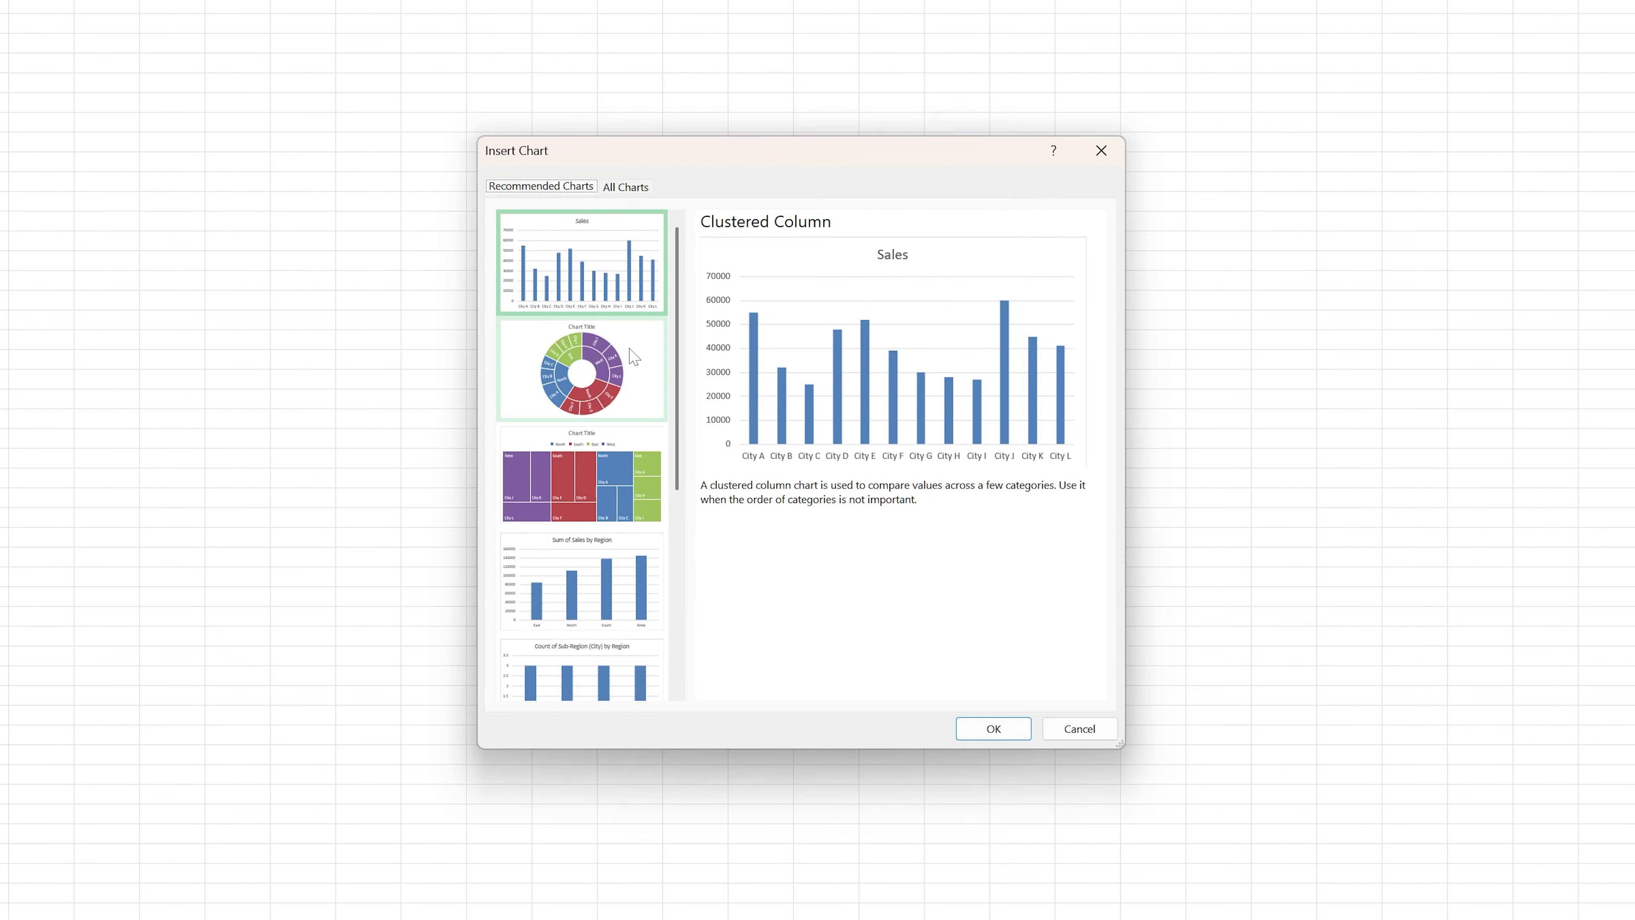
pyautogui.scroll(-5, 633, 356)
pyautogui.scroll(5, 632, 356)
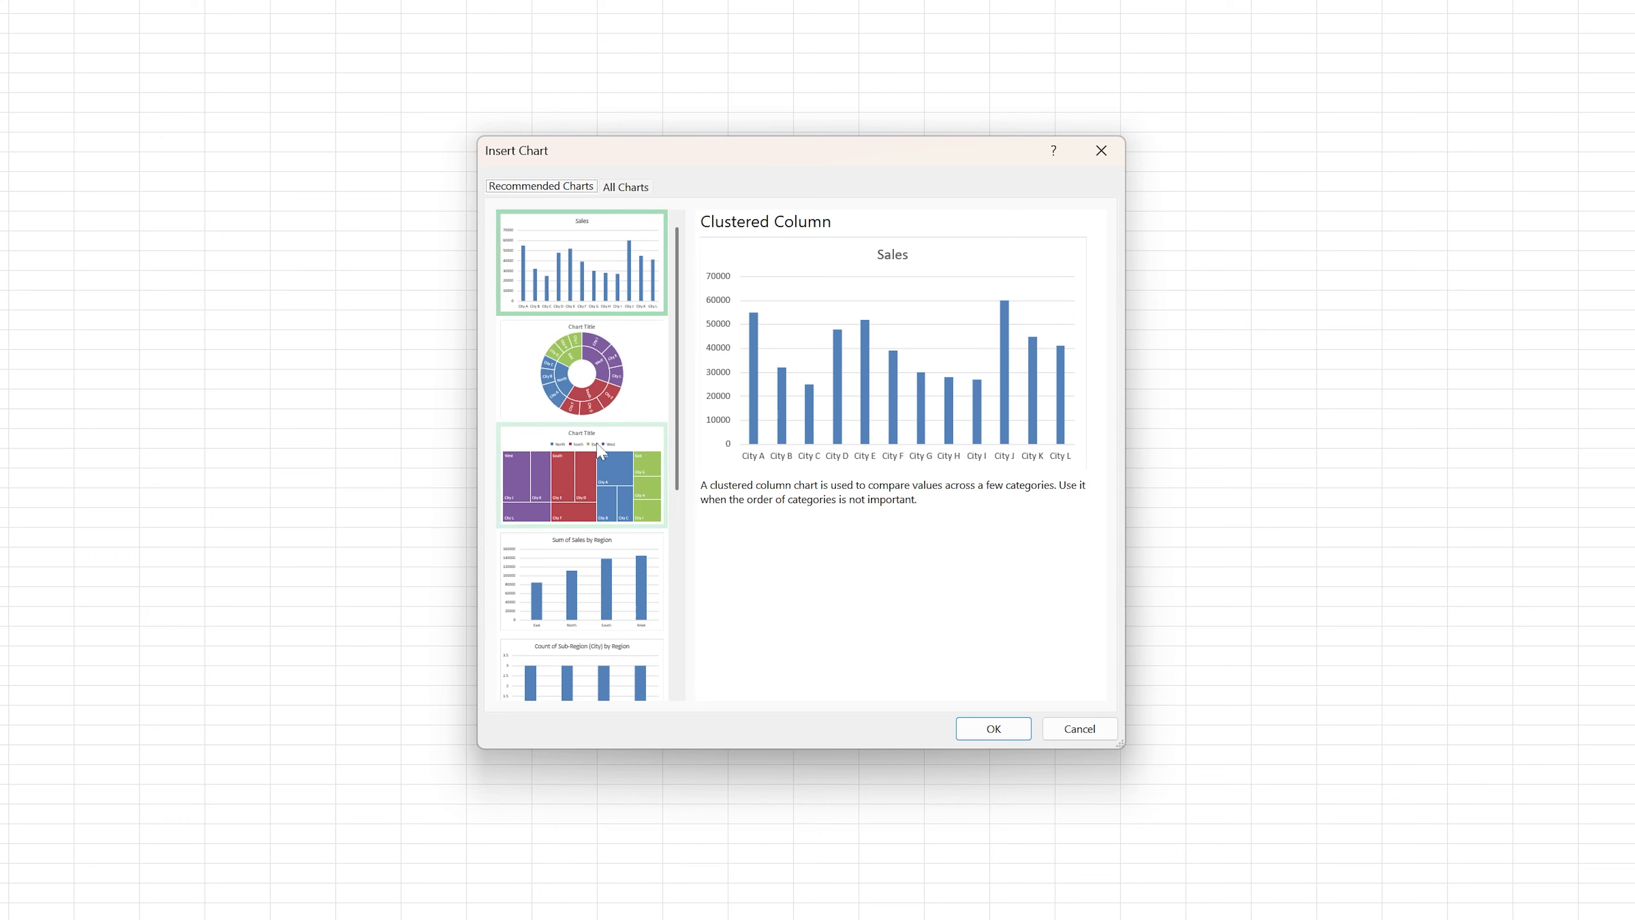
pyautogui.click(625, 188)
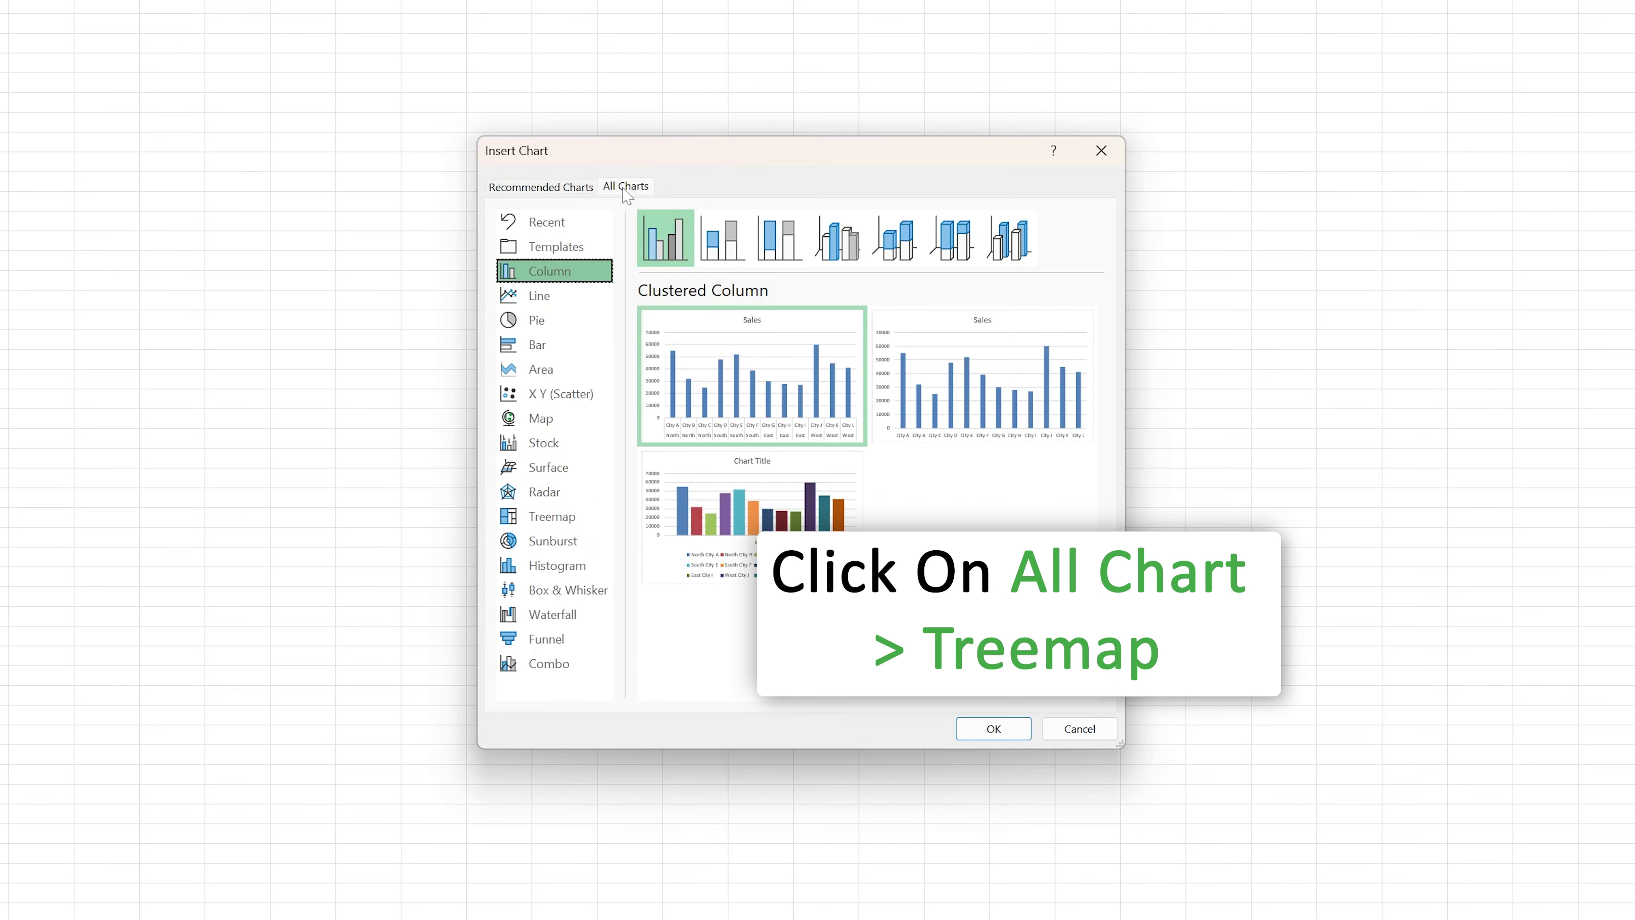
pyautogui.click(544, 516)
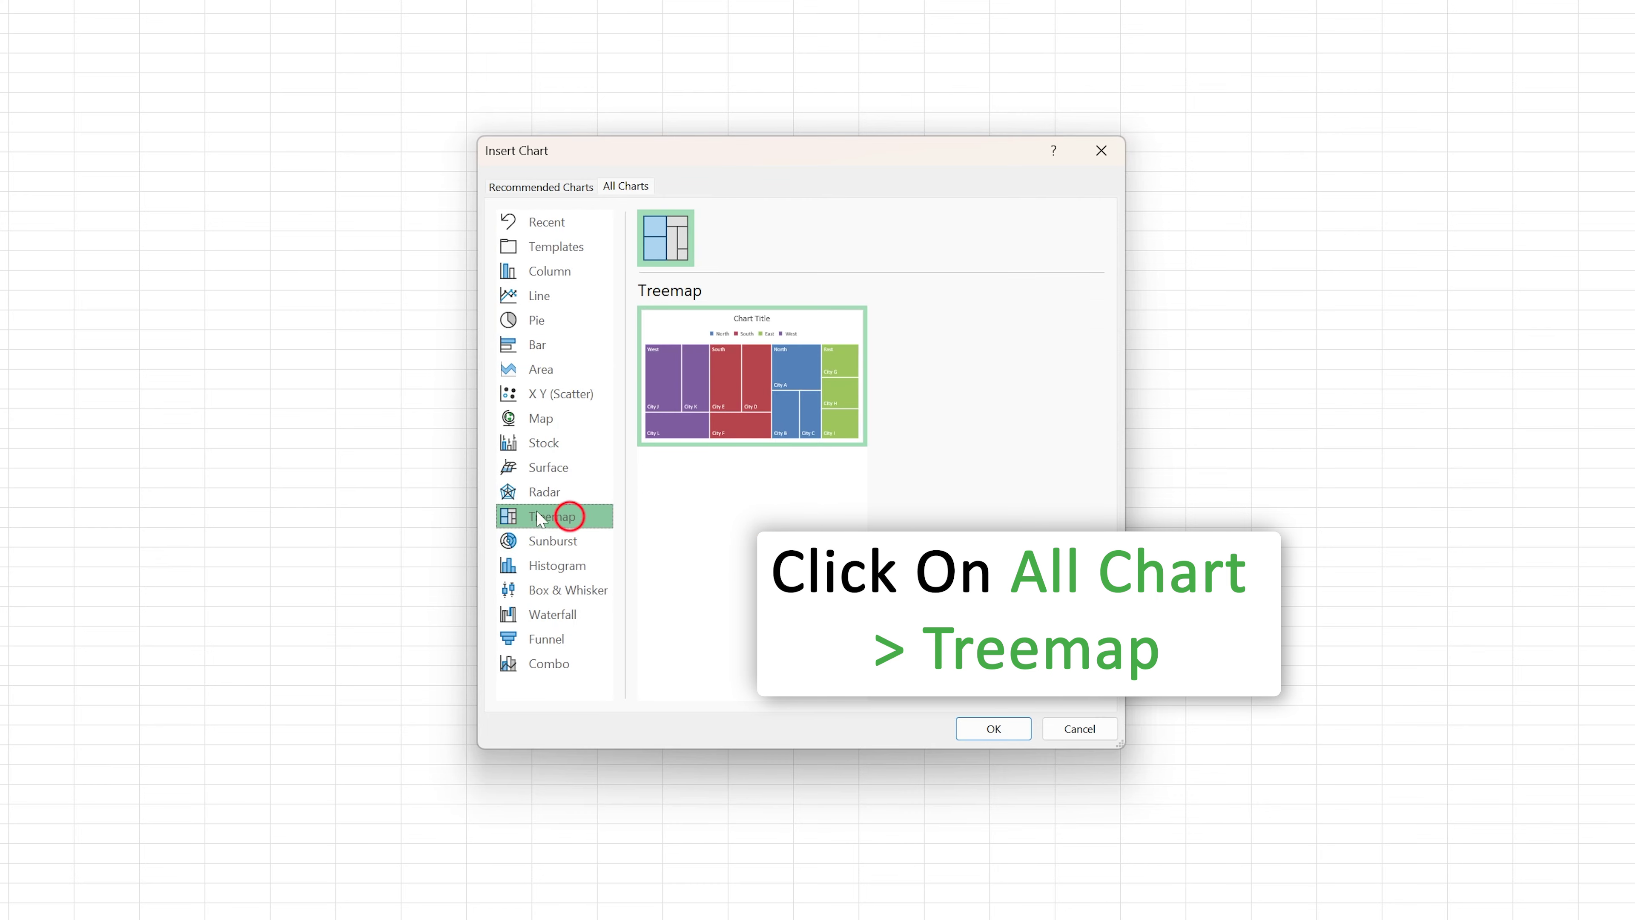
# - Insert the treemap and stretch it to fill the sheet right of the data table
pyautogui.moveTo(771, 416)
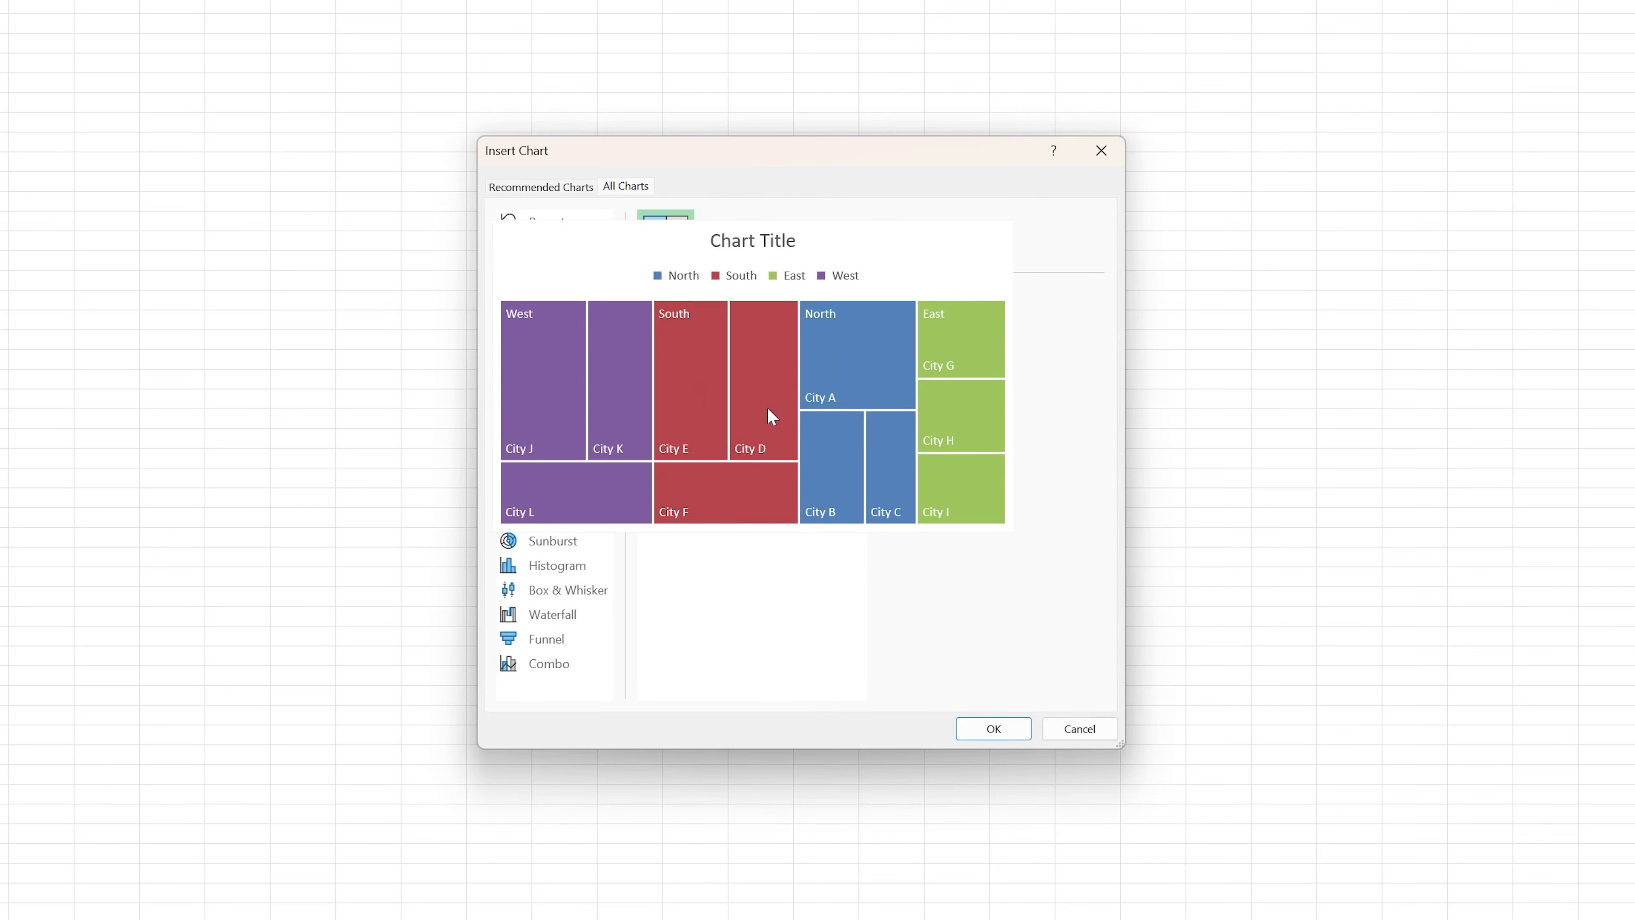
pyautogui.click(1002, 728)
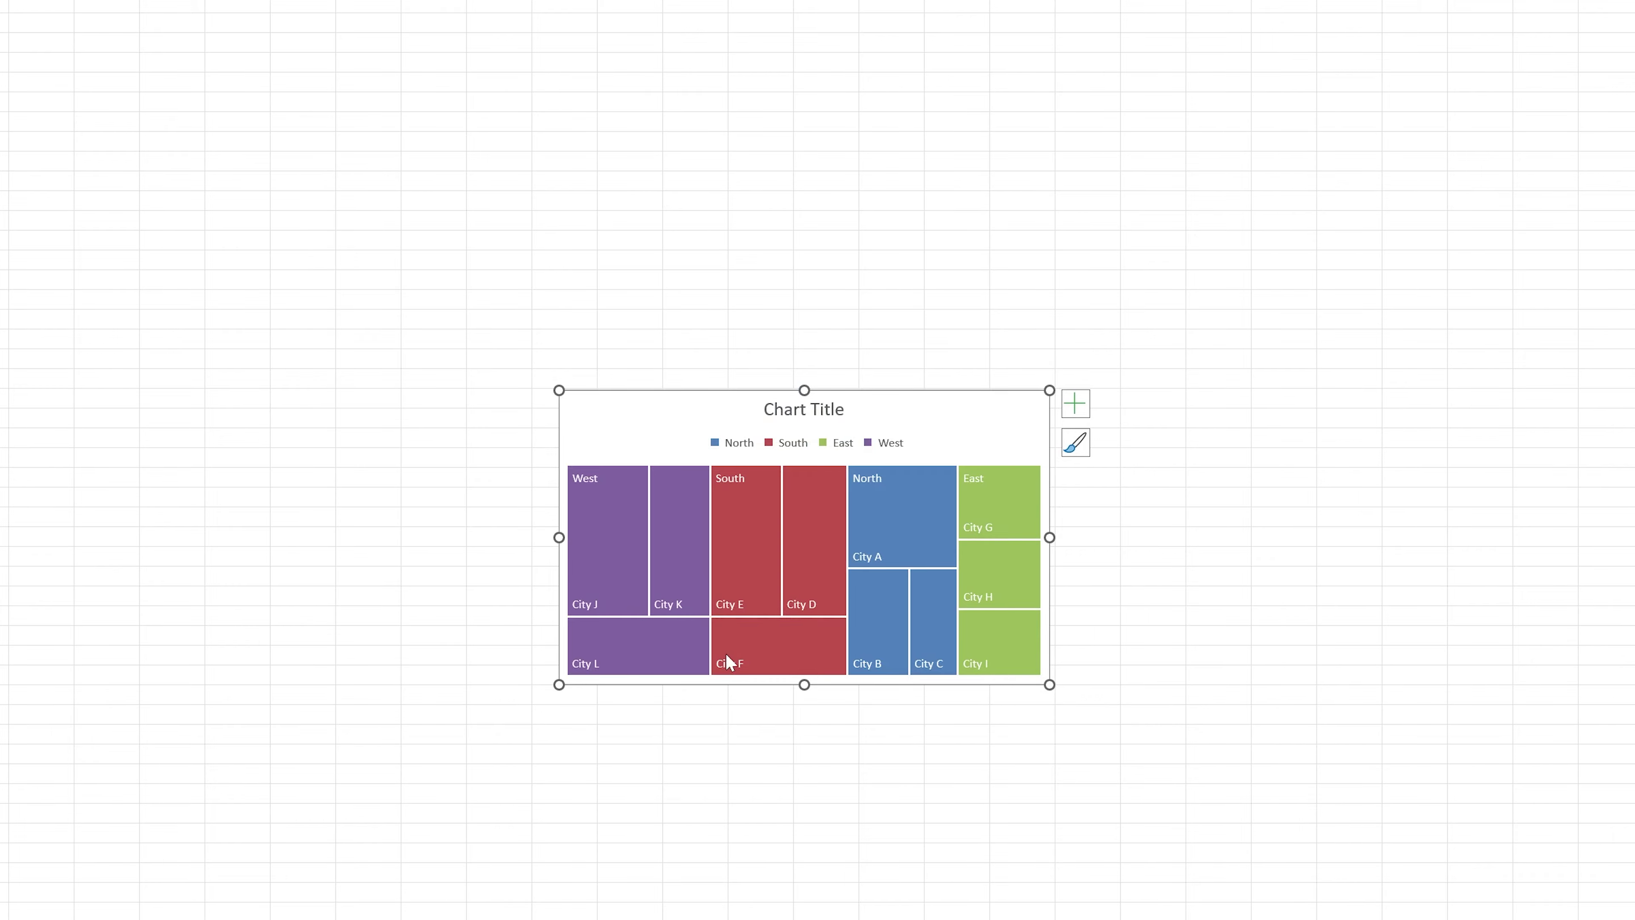
pyautogui.moveTo(559, 685); pyautogui.dragTo(167, 897)
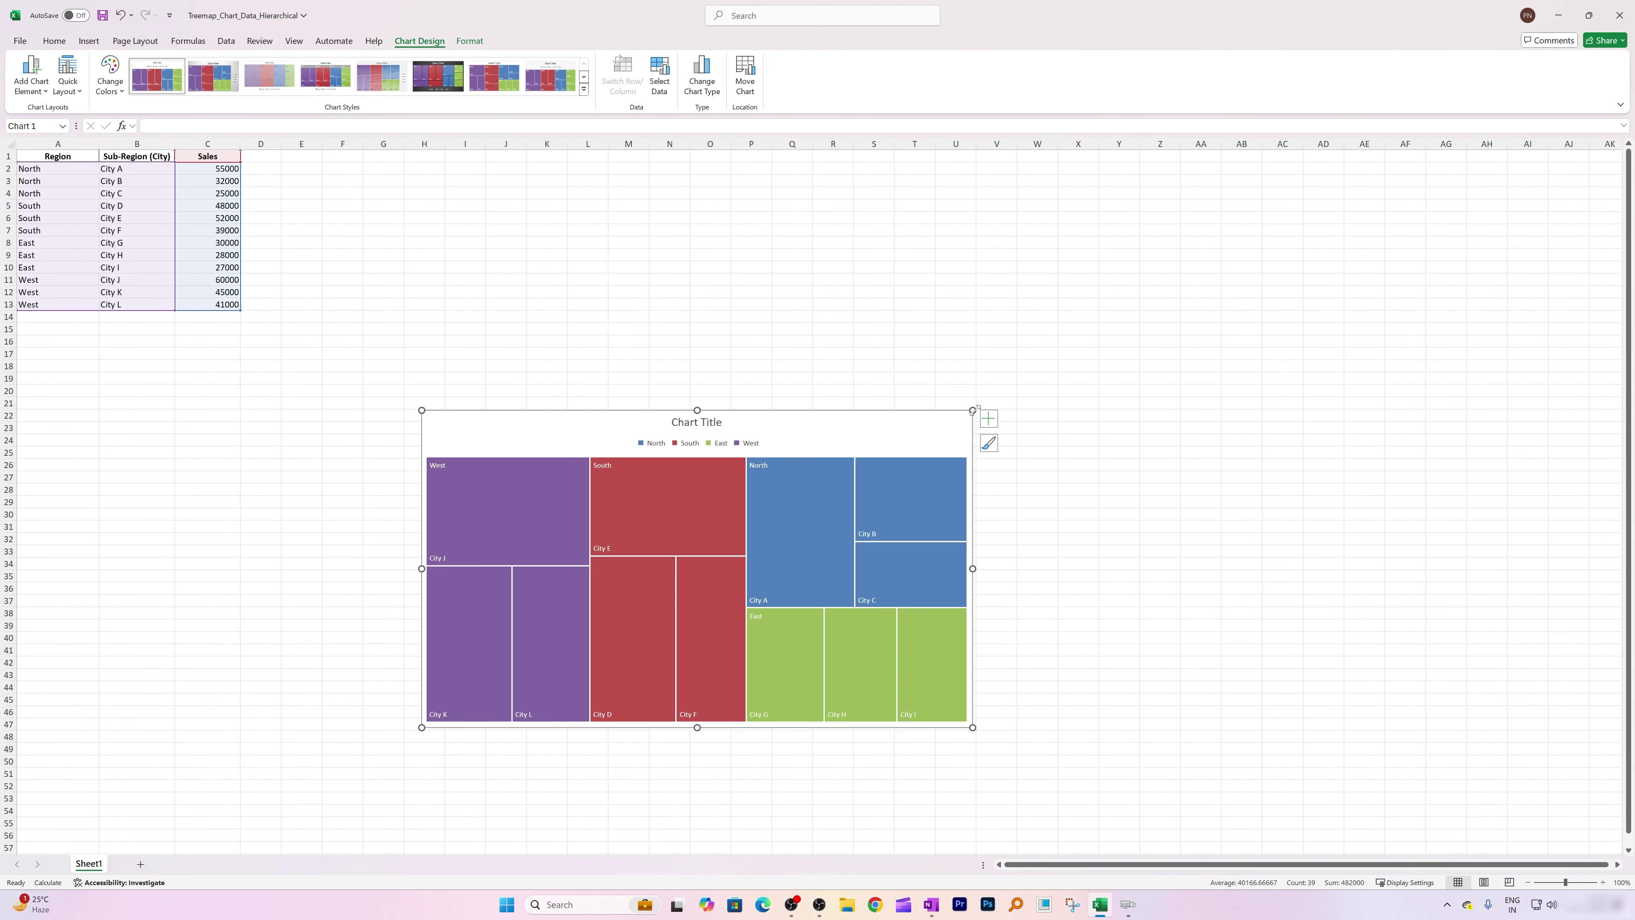
pyautogui.moveTo(974, 411); pyautogui.dragTo(1368, 213)
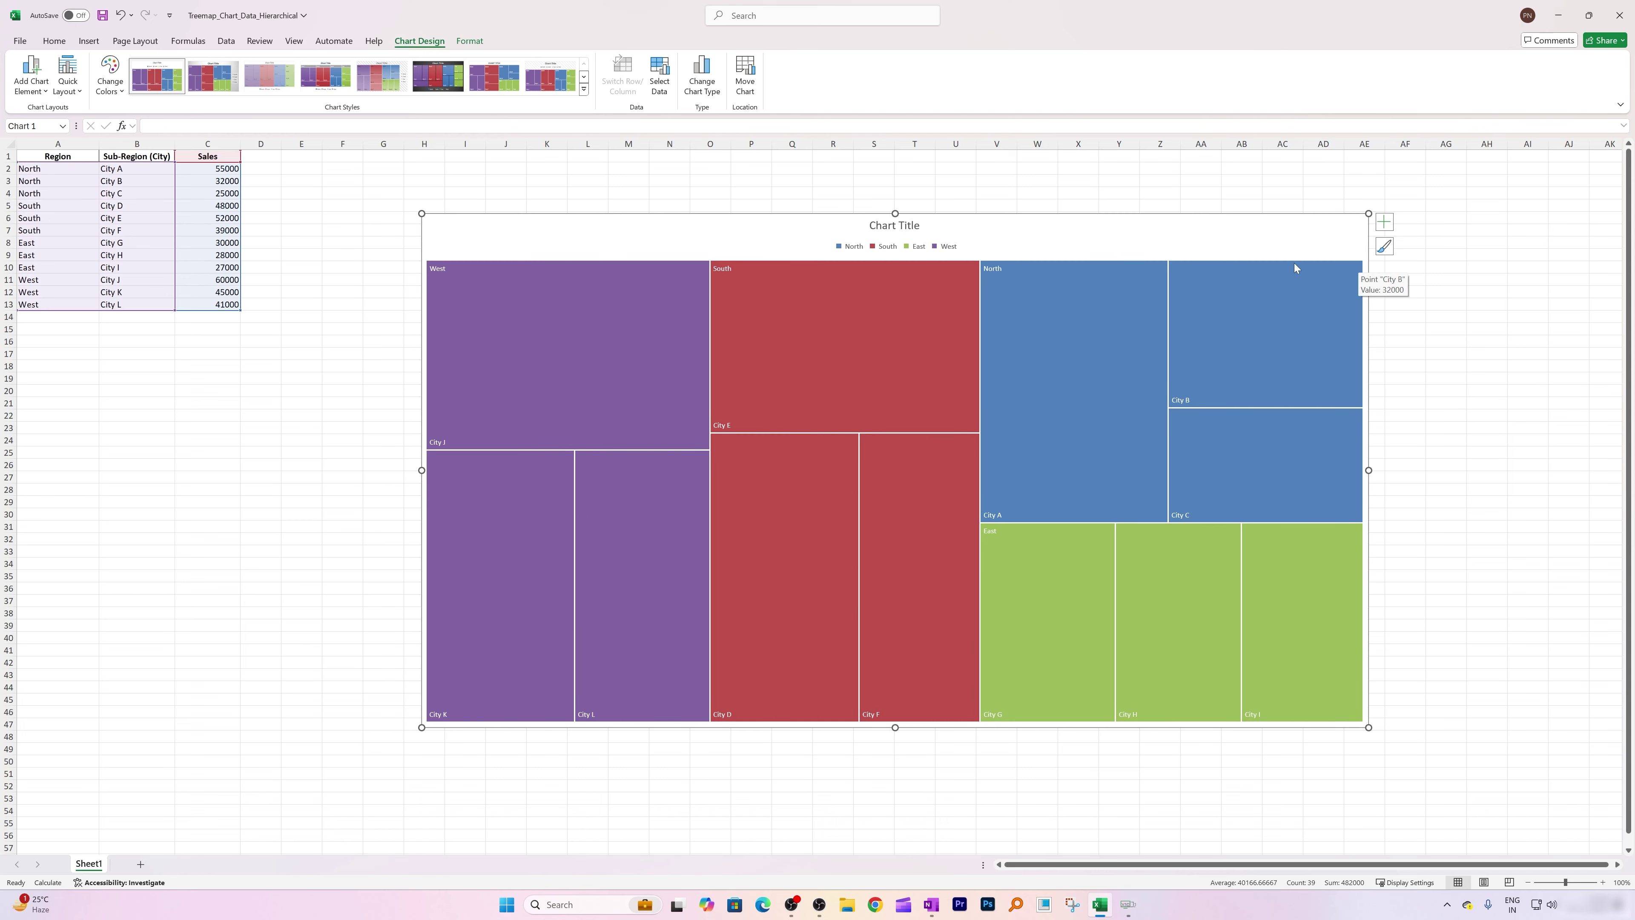
pyautogui.scroll(1, 1293, 265)
pyautogui.moveTo(1474, 782); pyautogui.dragTo(1529, 804)
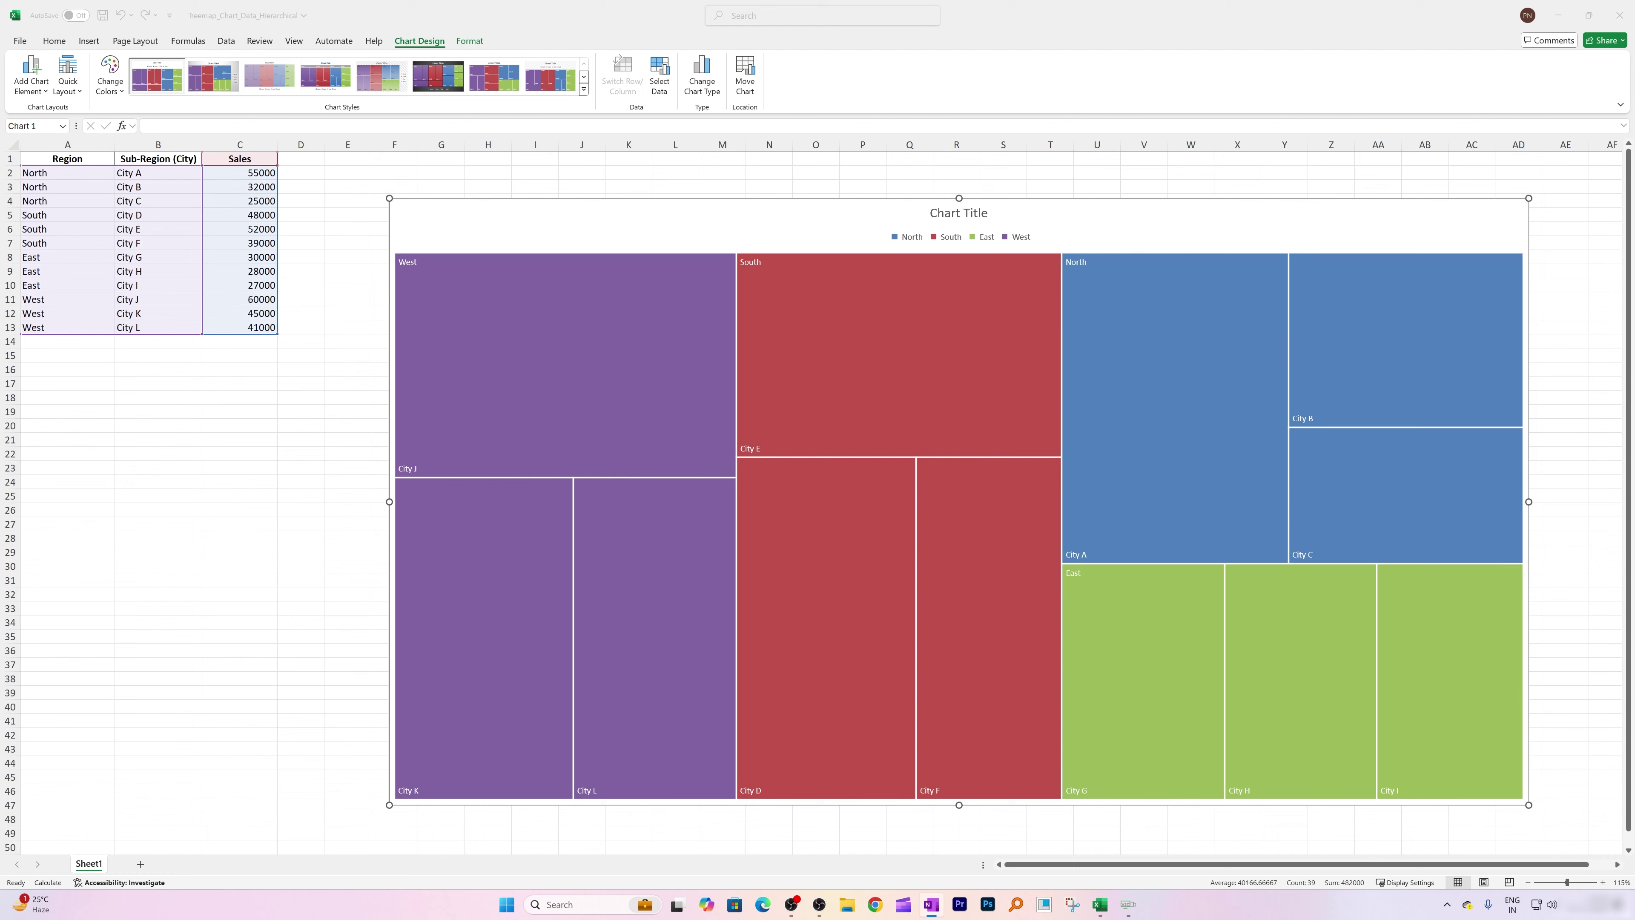
# - Apply a third-row Colorful palette: West dark red, South purple, North red, East orange
pyautogui.click(1191, 432)
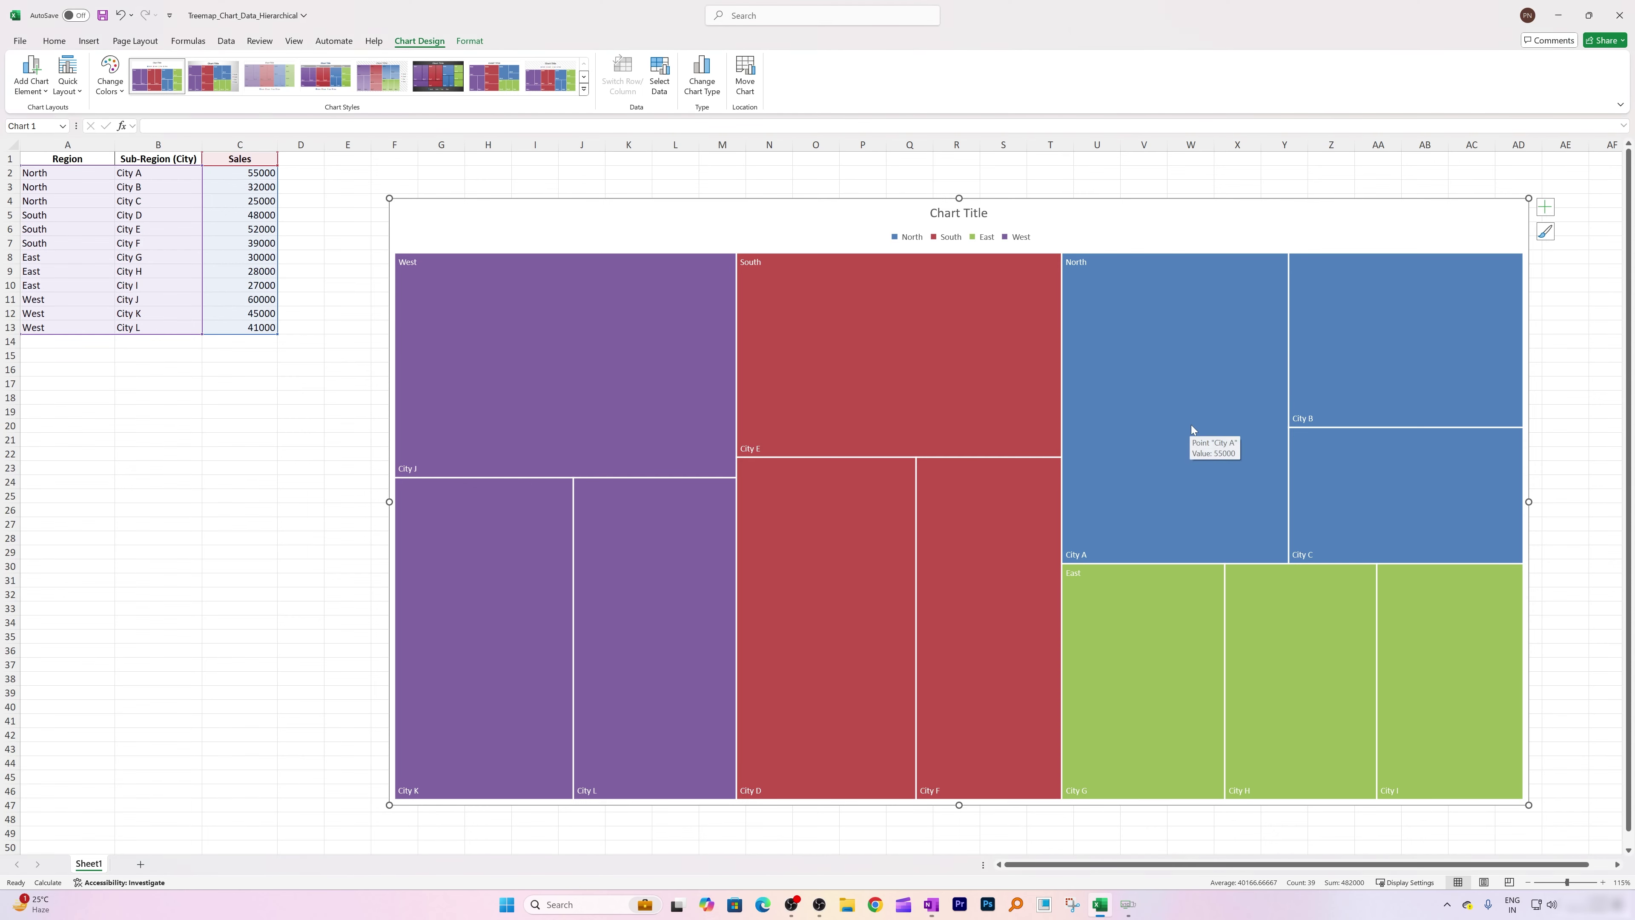
pyautogui.click(110, 81)
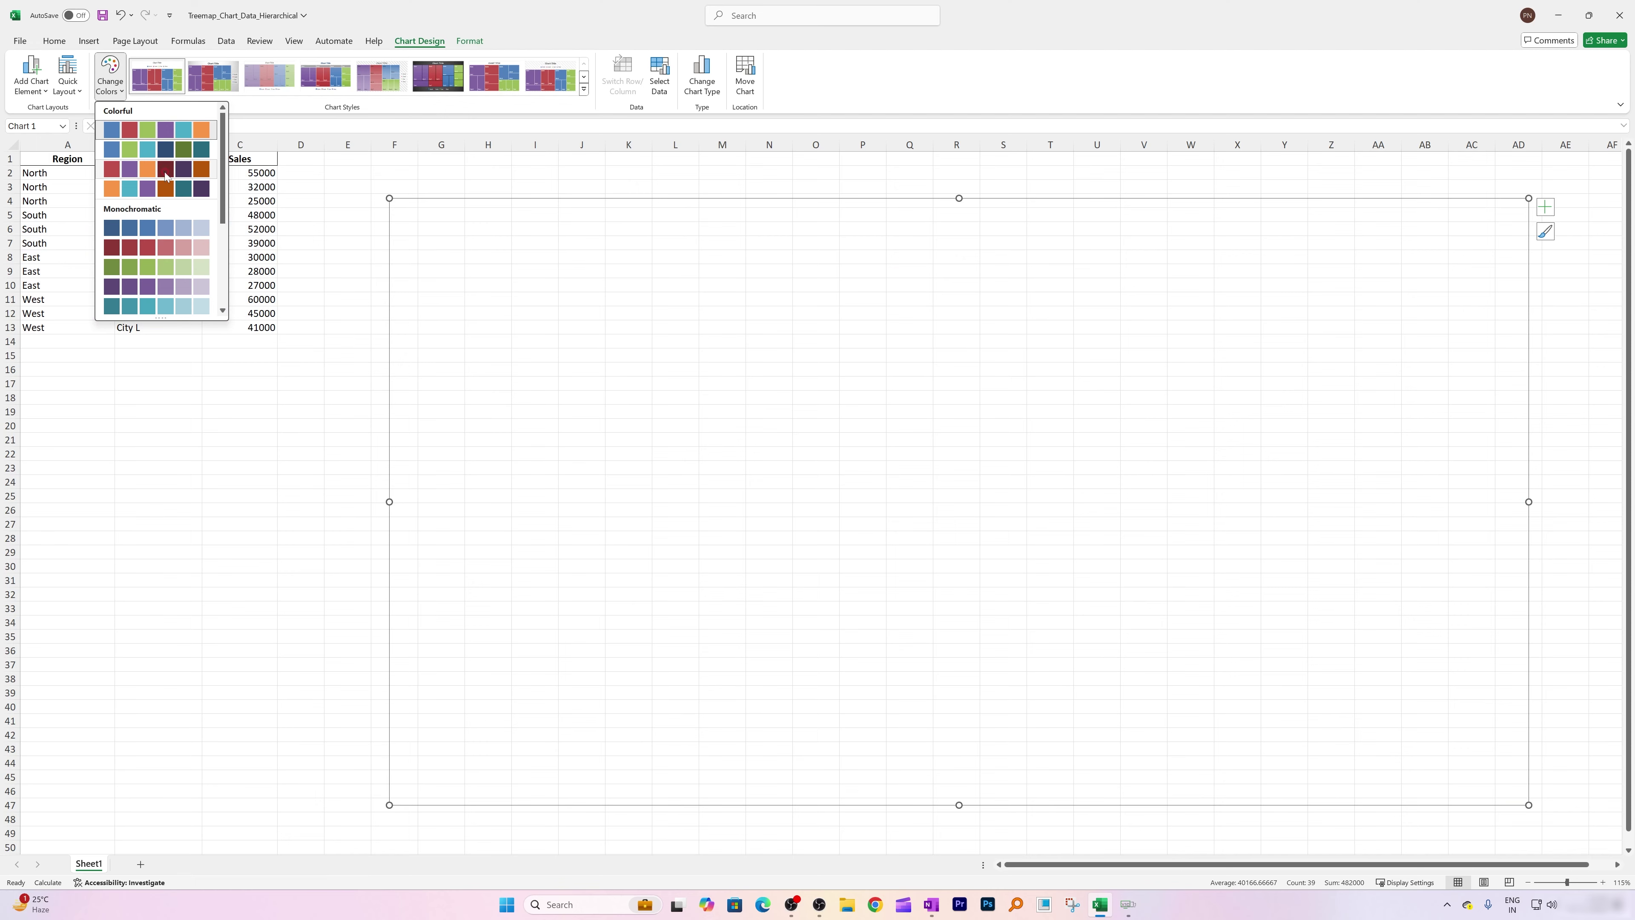
pyautogui.click(165, 173)
pyautogui.click(118, 89)
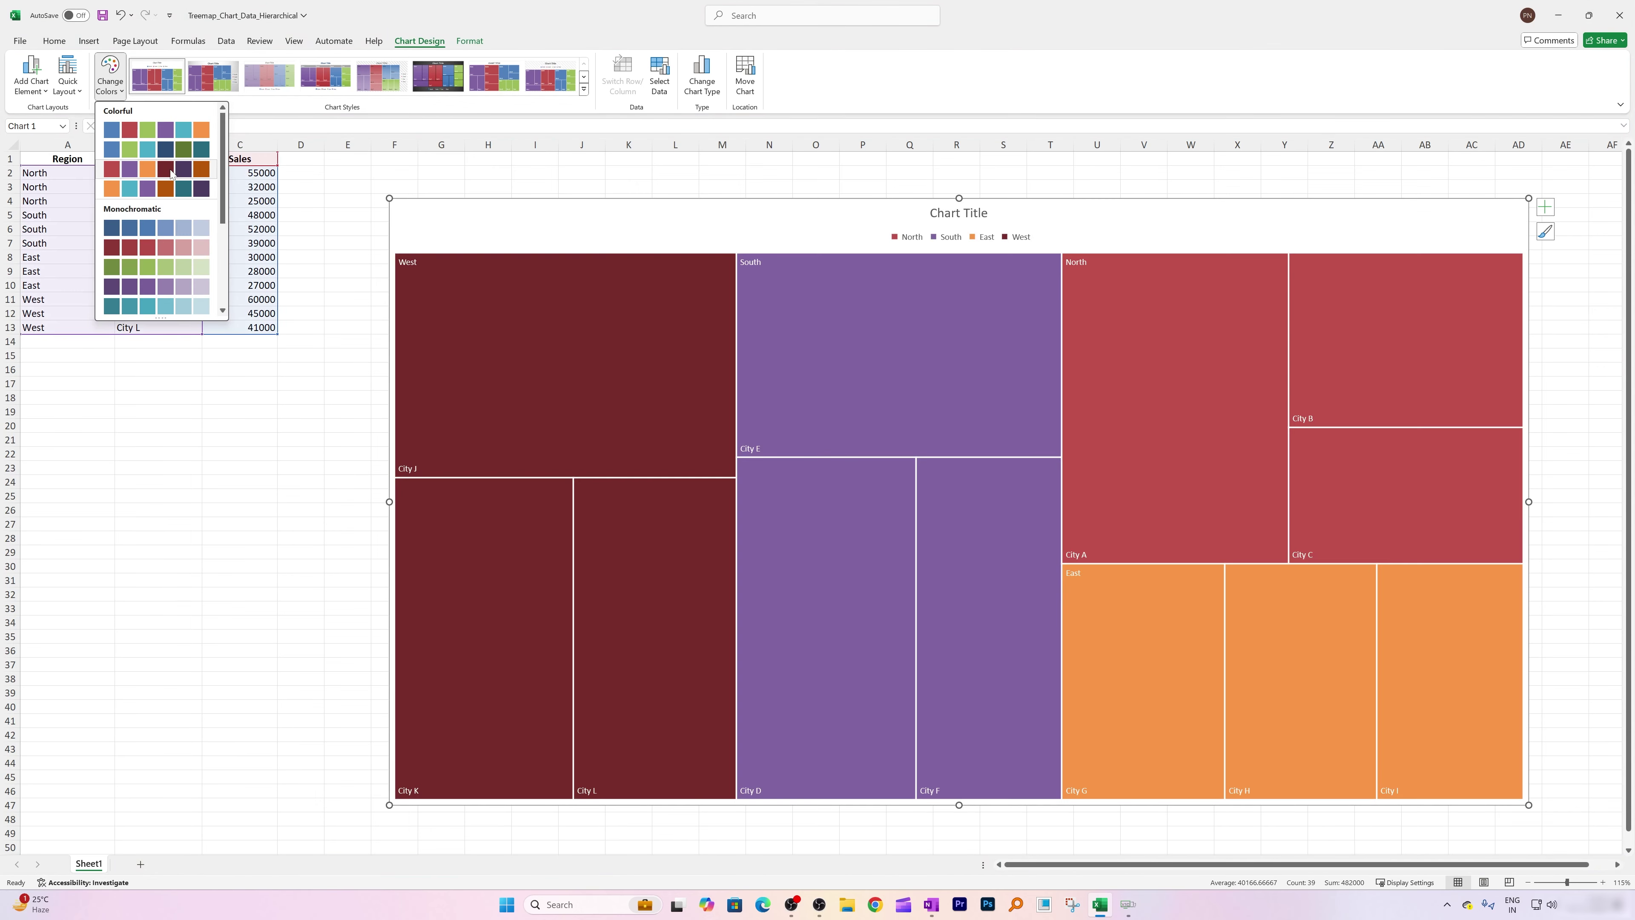
pyautogui.click(446, 322)
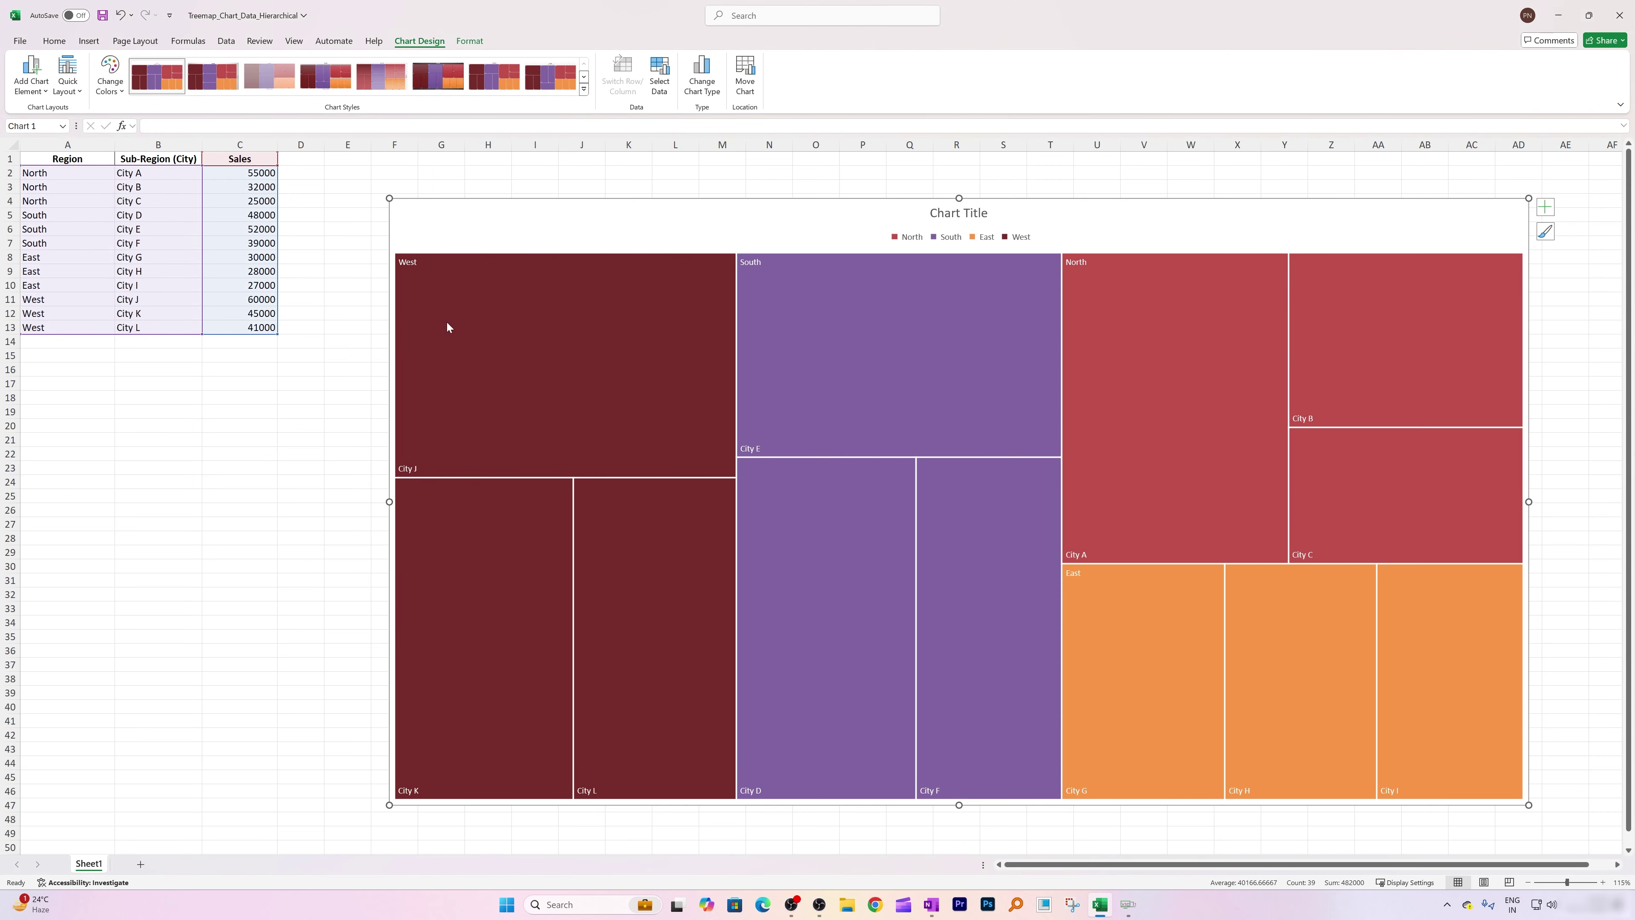
pyautogui.click(520, 298)
# - Fill only the West portion of the treemap with light blue using Format > Shape Fill
pyautogui.click(519, 298)
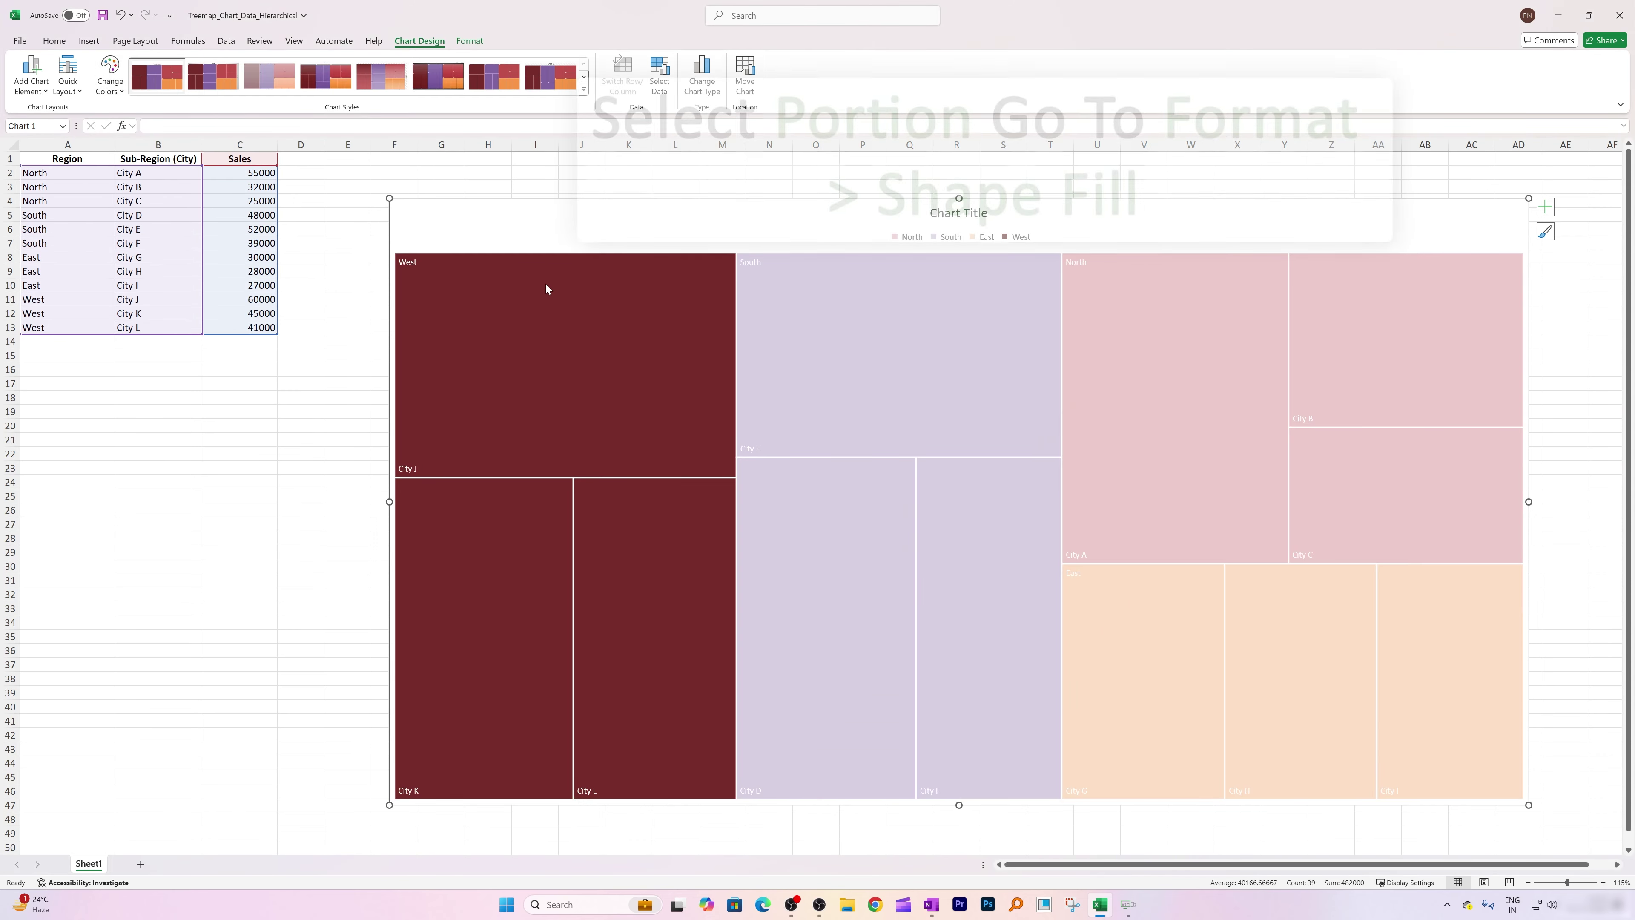
pyautogui.click(469, 41)
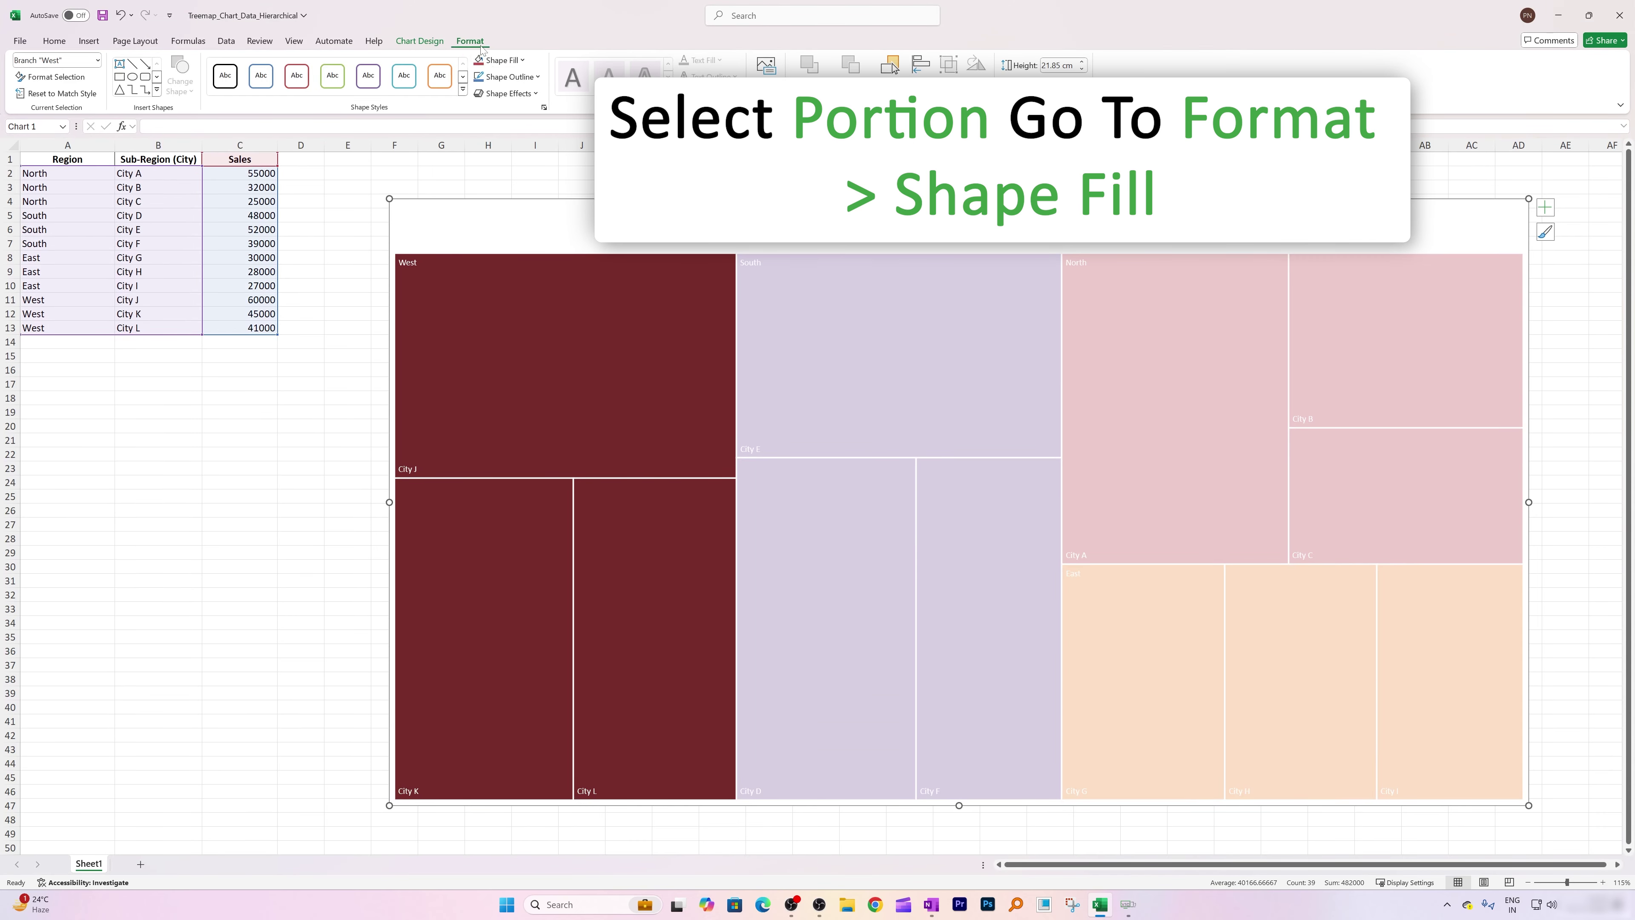
pyautogui.click(522, 60)
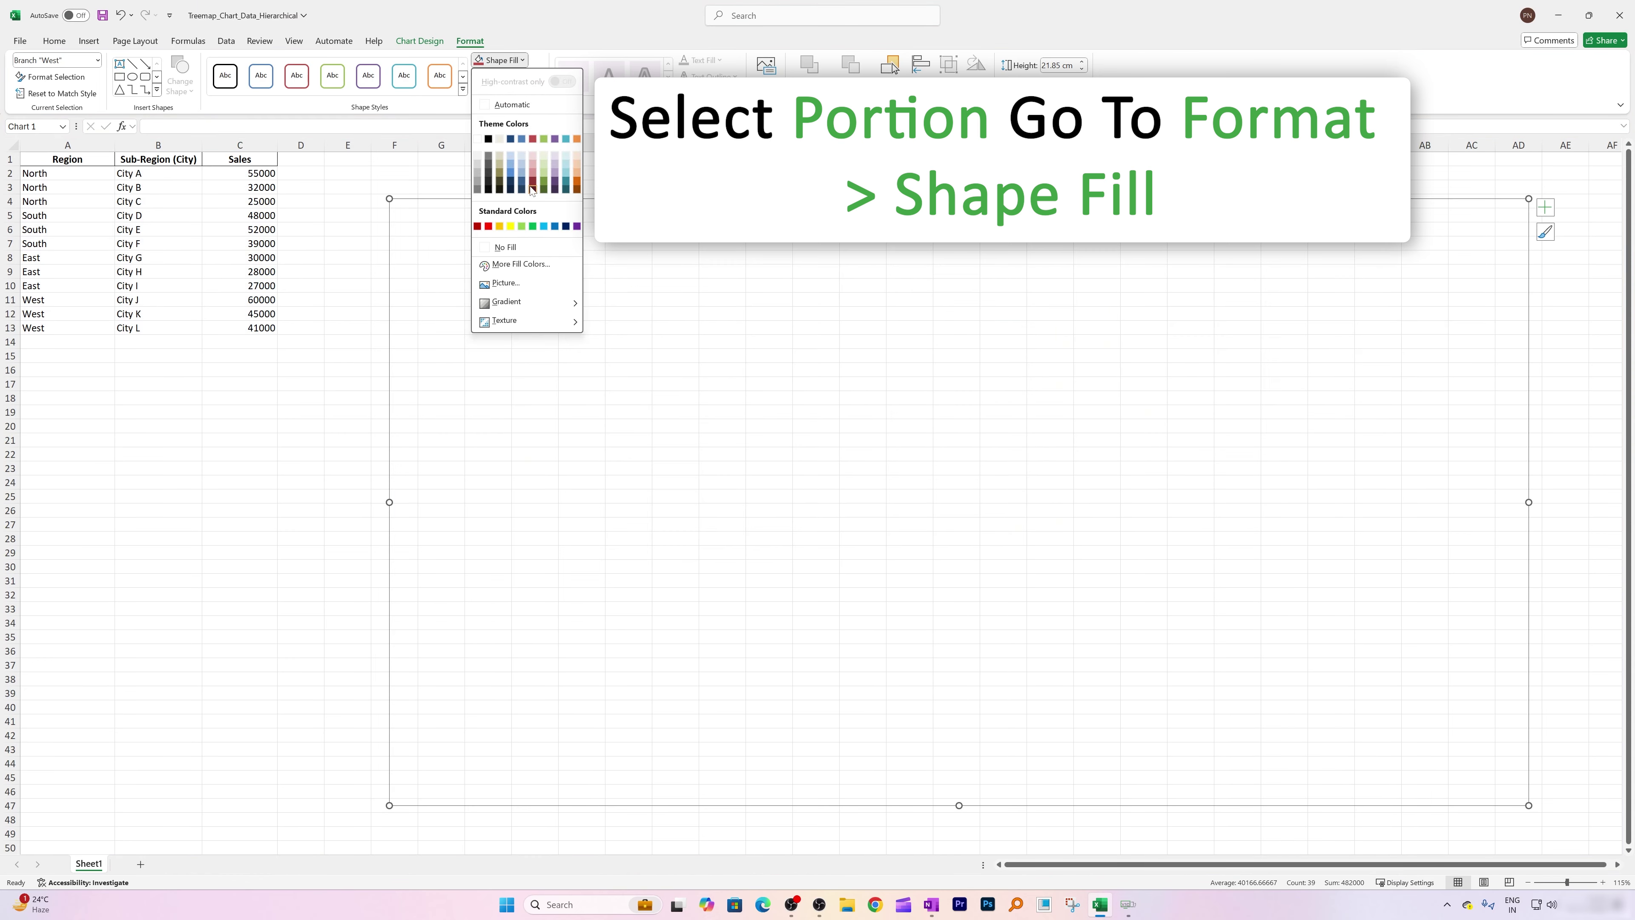
pyautogui.click(563, 172)
pyautogui.click(301, 412)
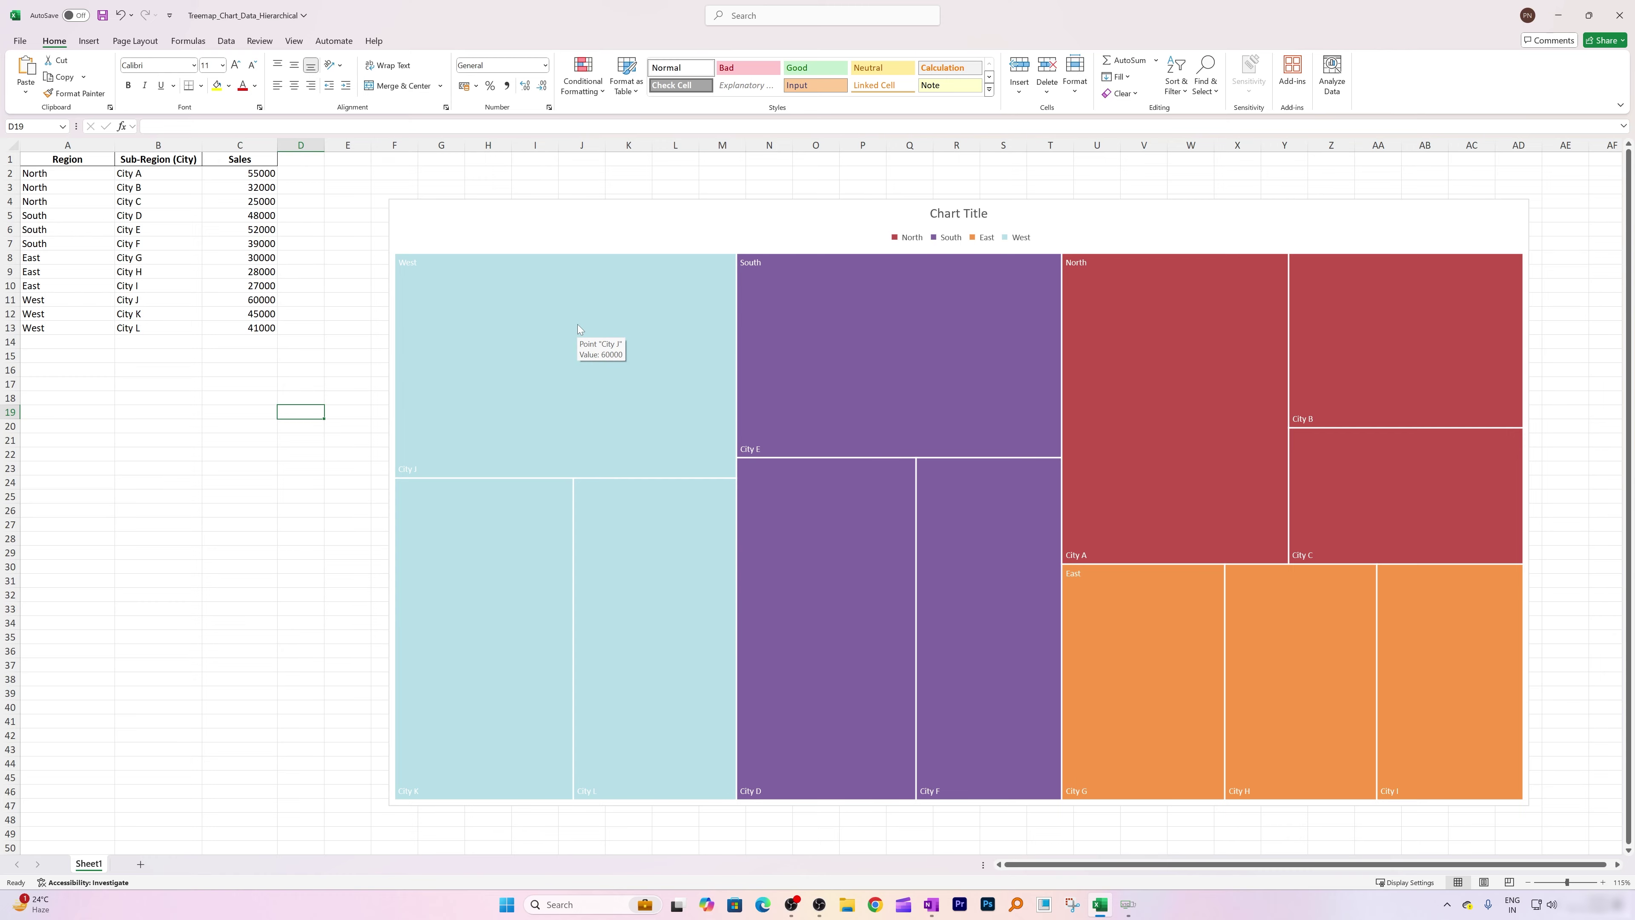
# - Undo the light blue fill so West is dark red again, and check City J
pyautogui.hotkey('ctrl', 'z')
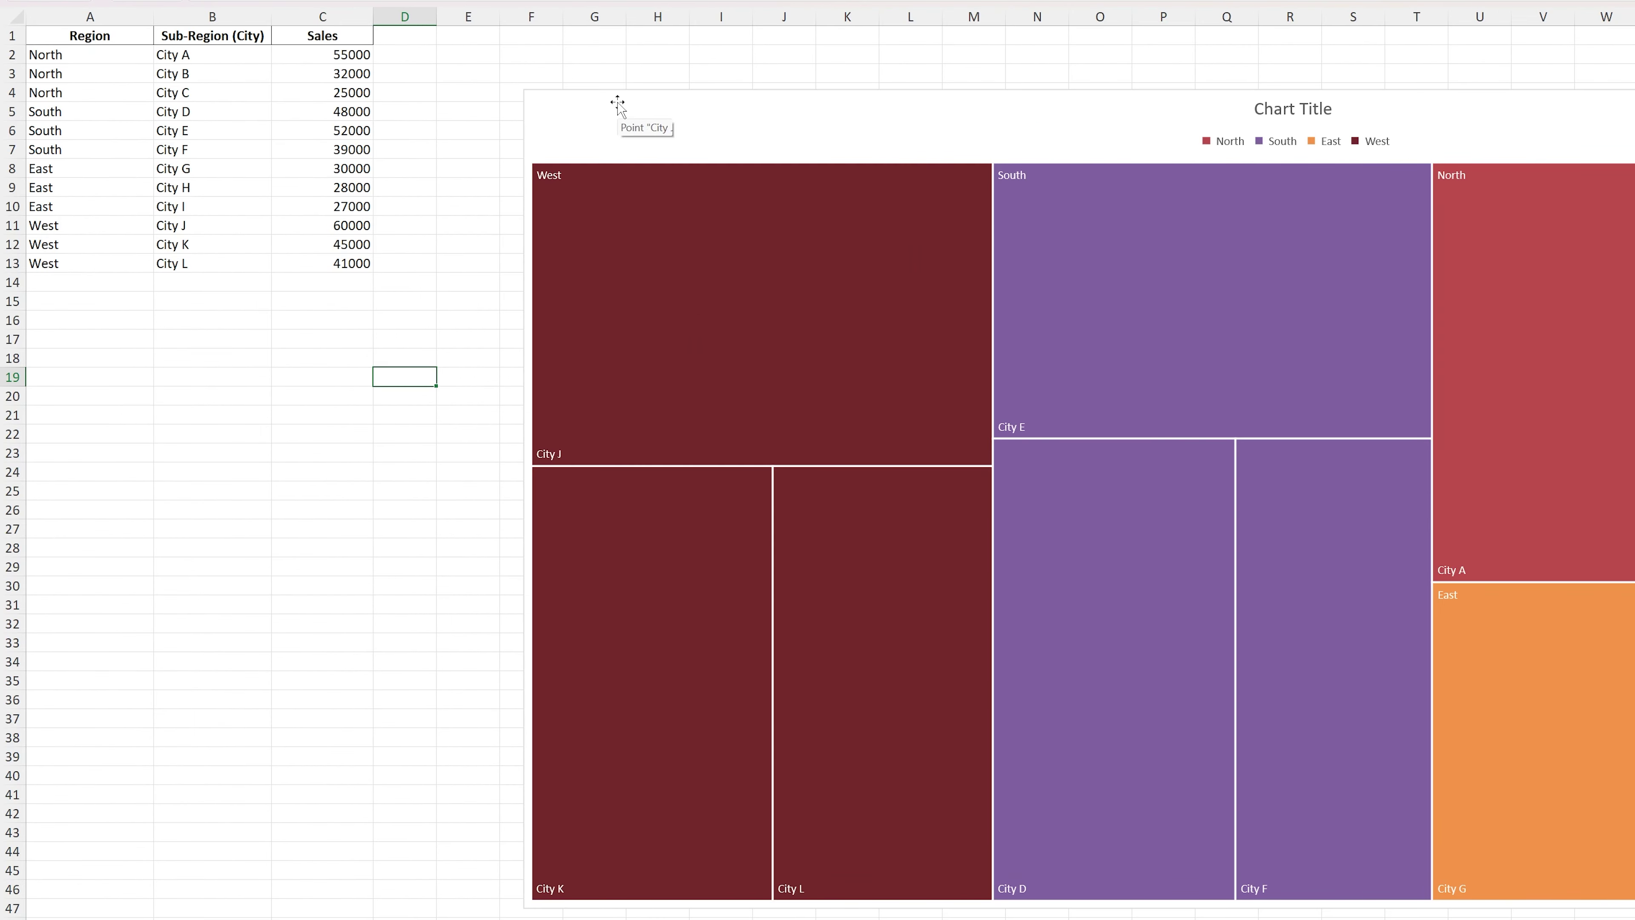
pyautogui.moveTo(663, 298)
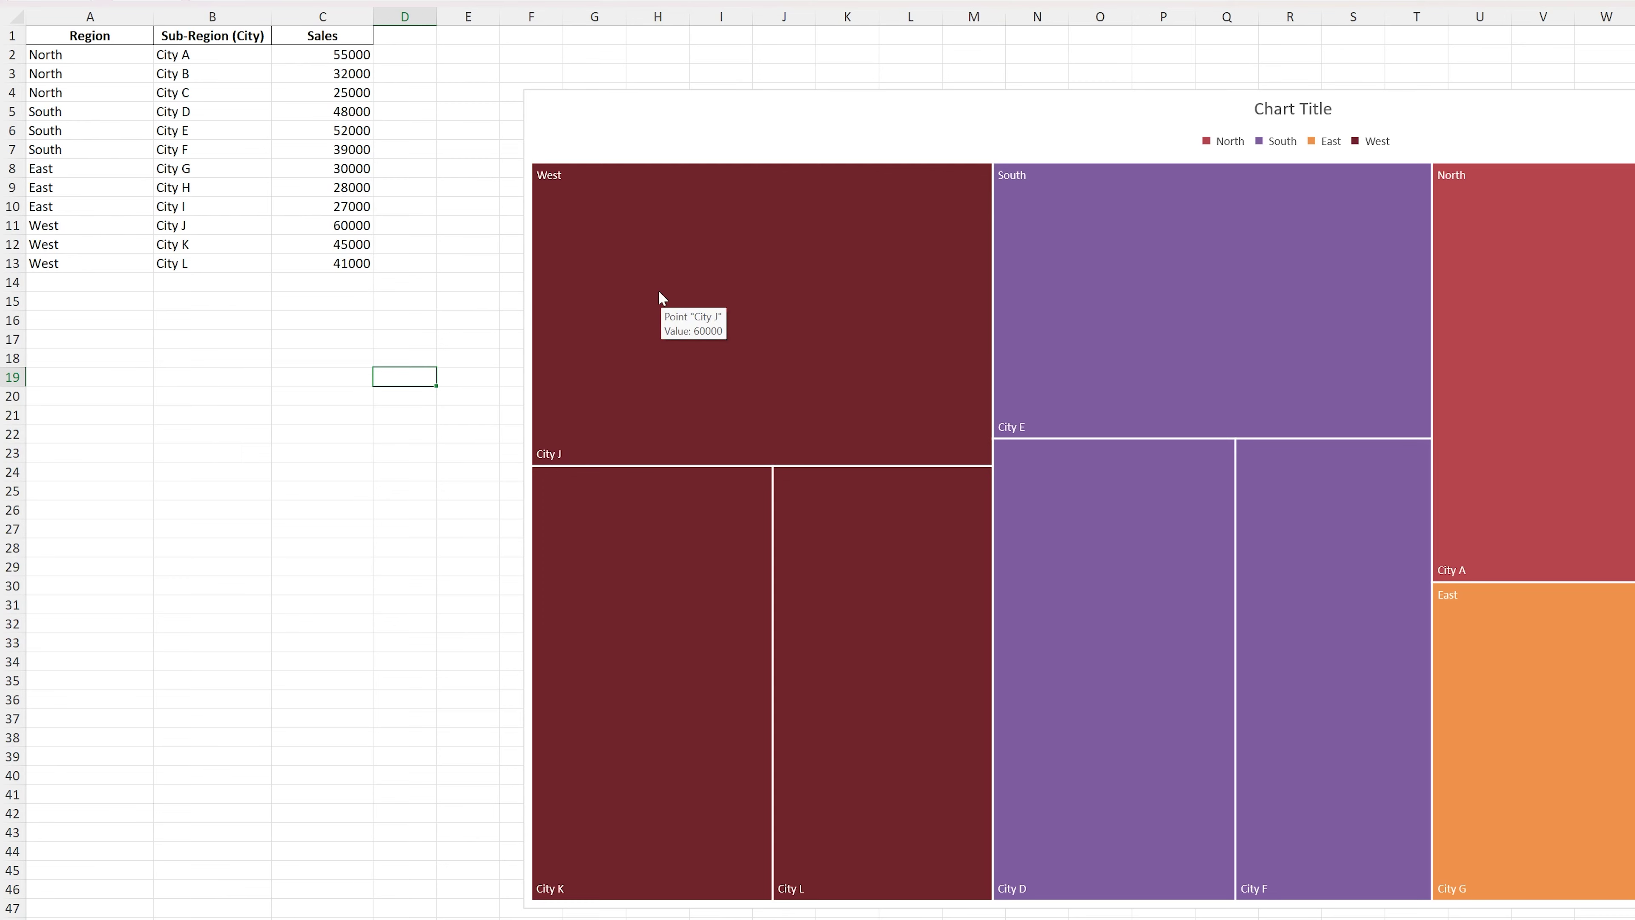
pyautogui.click(663, 297)
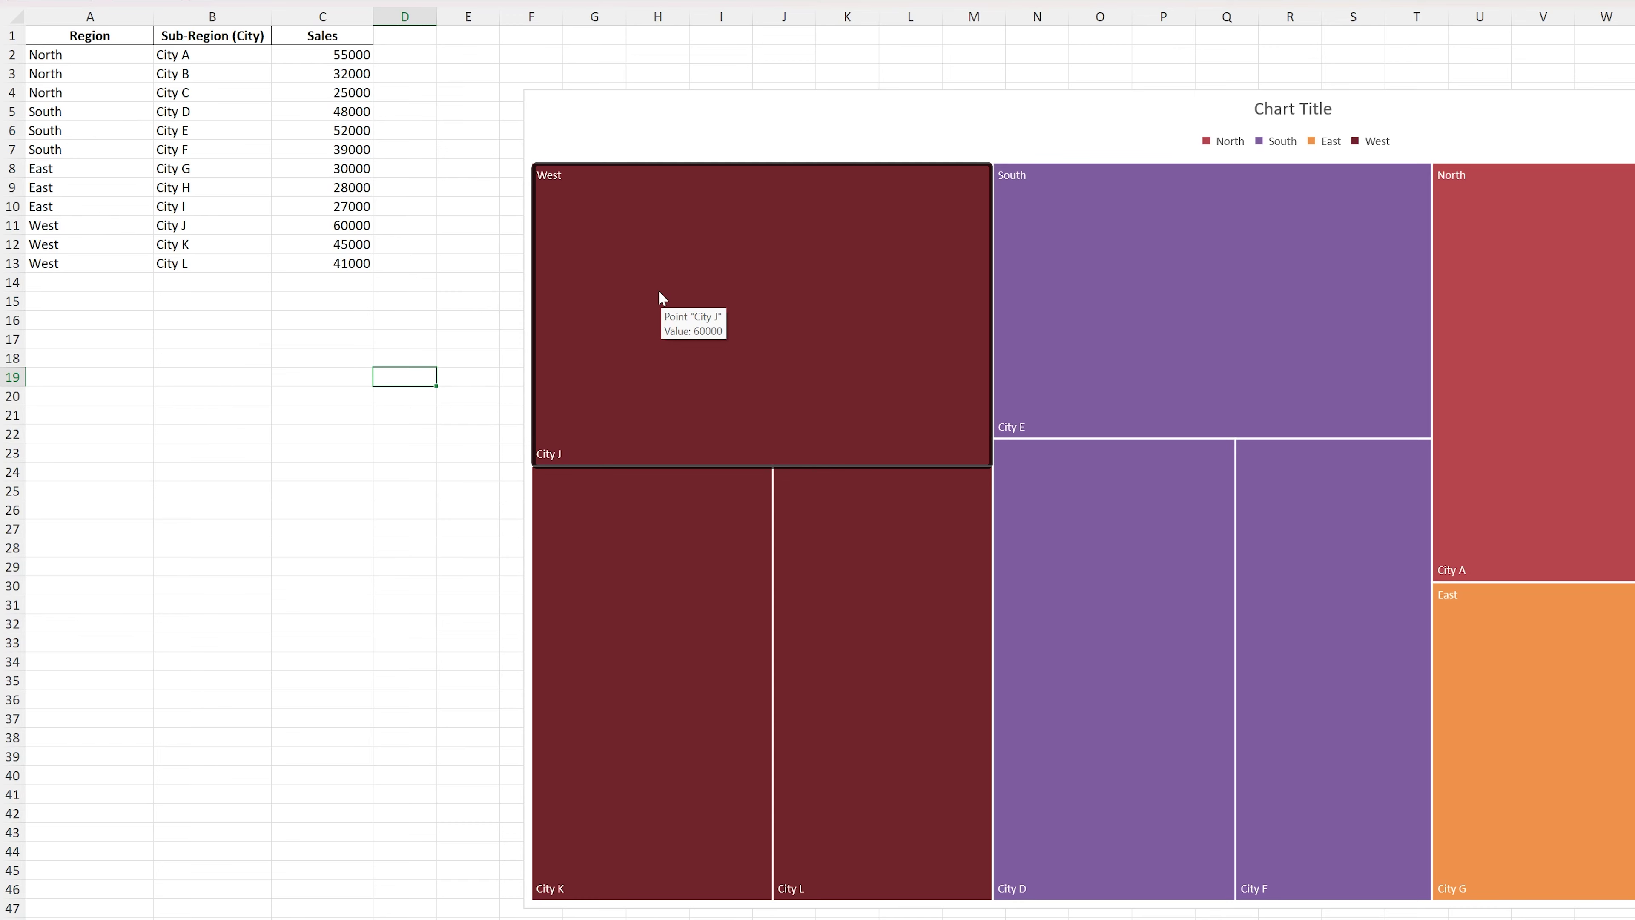
pyautogui.click(82, 229)
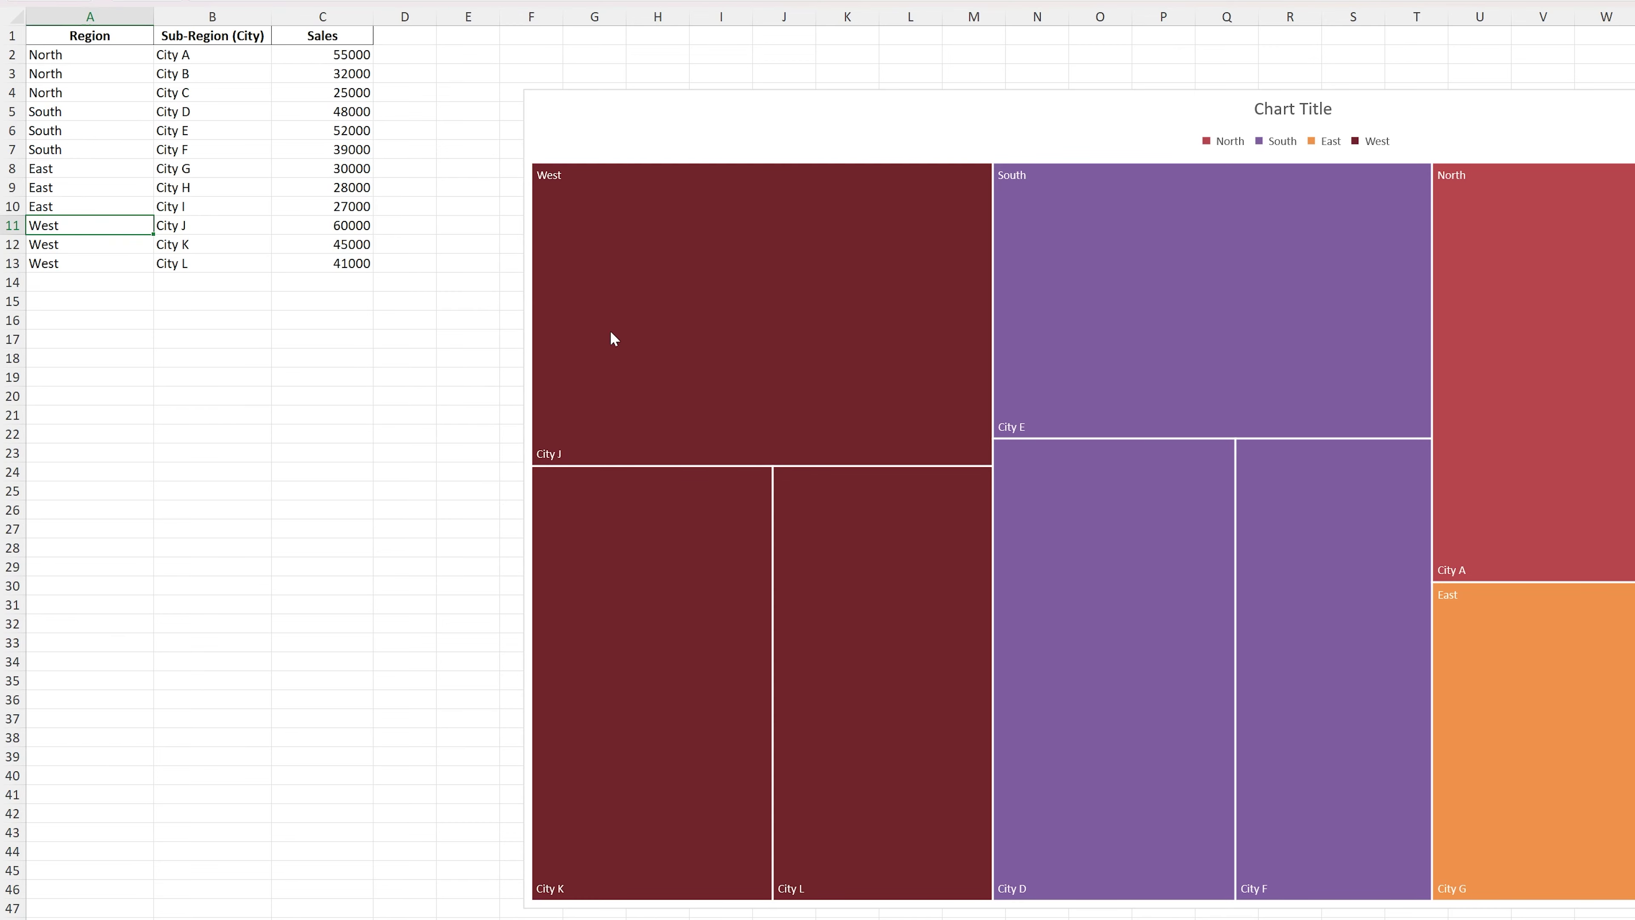
# - Check that the City K and City L blocks match the dark red West color
pyautogui.moveTo(632, 342)
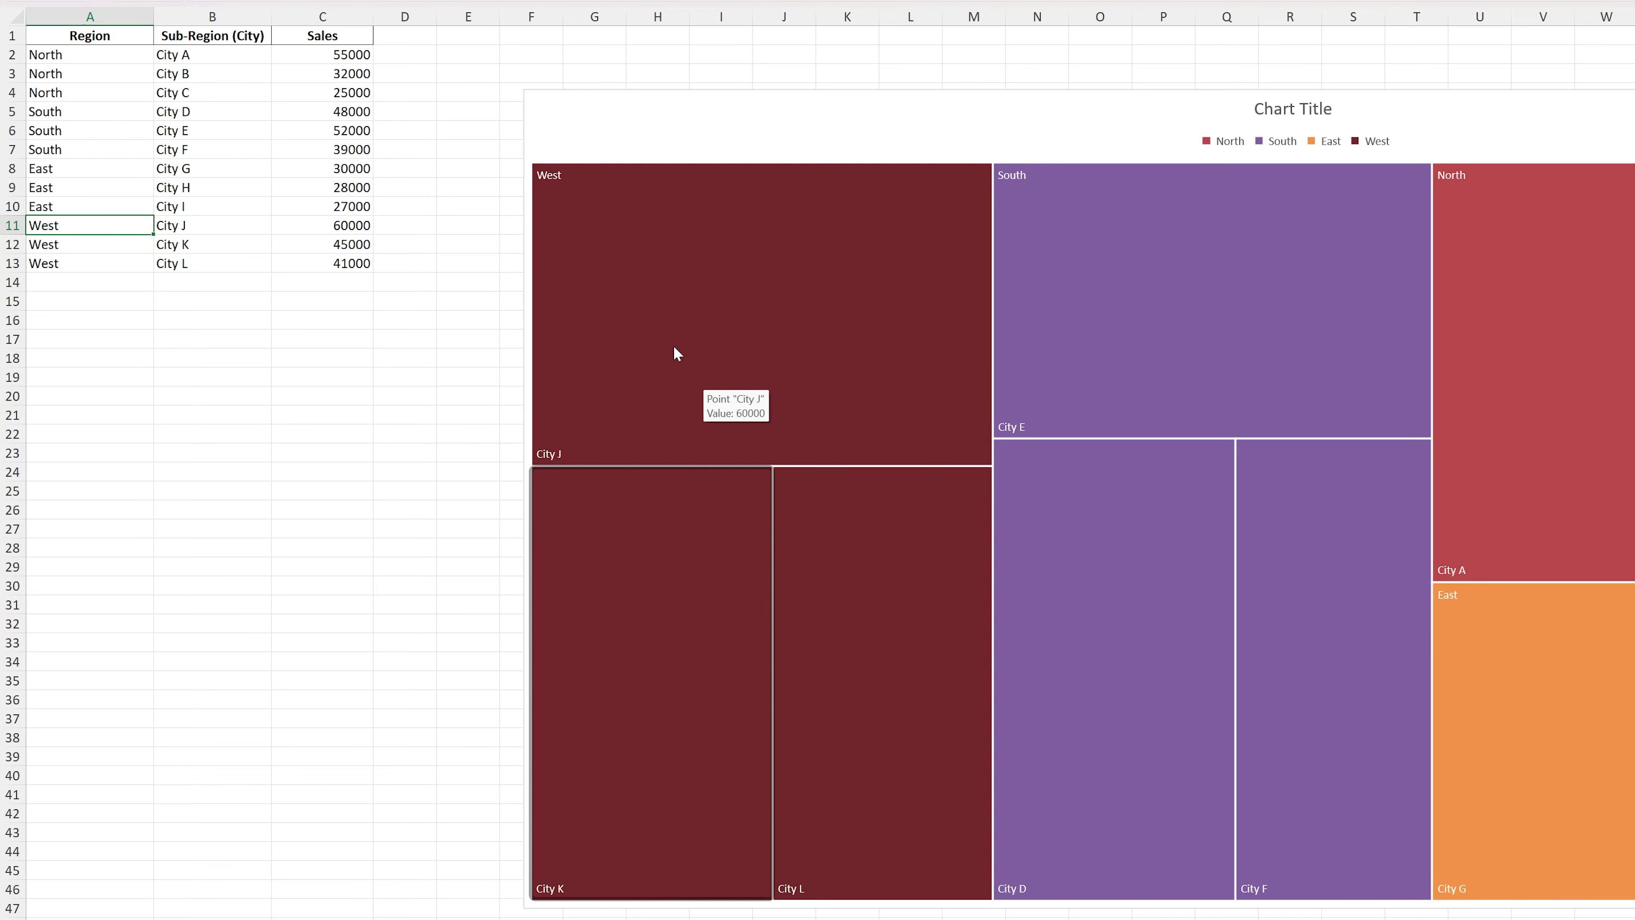
pyautogui.click(625, 657)
pyautogui.click(804, 619)
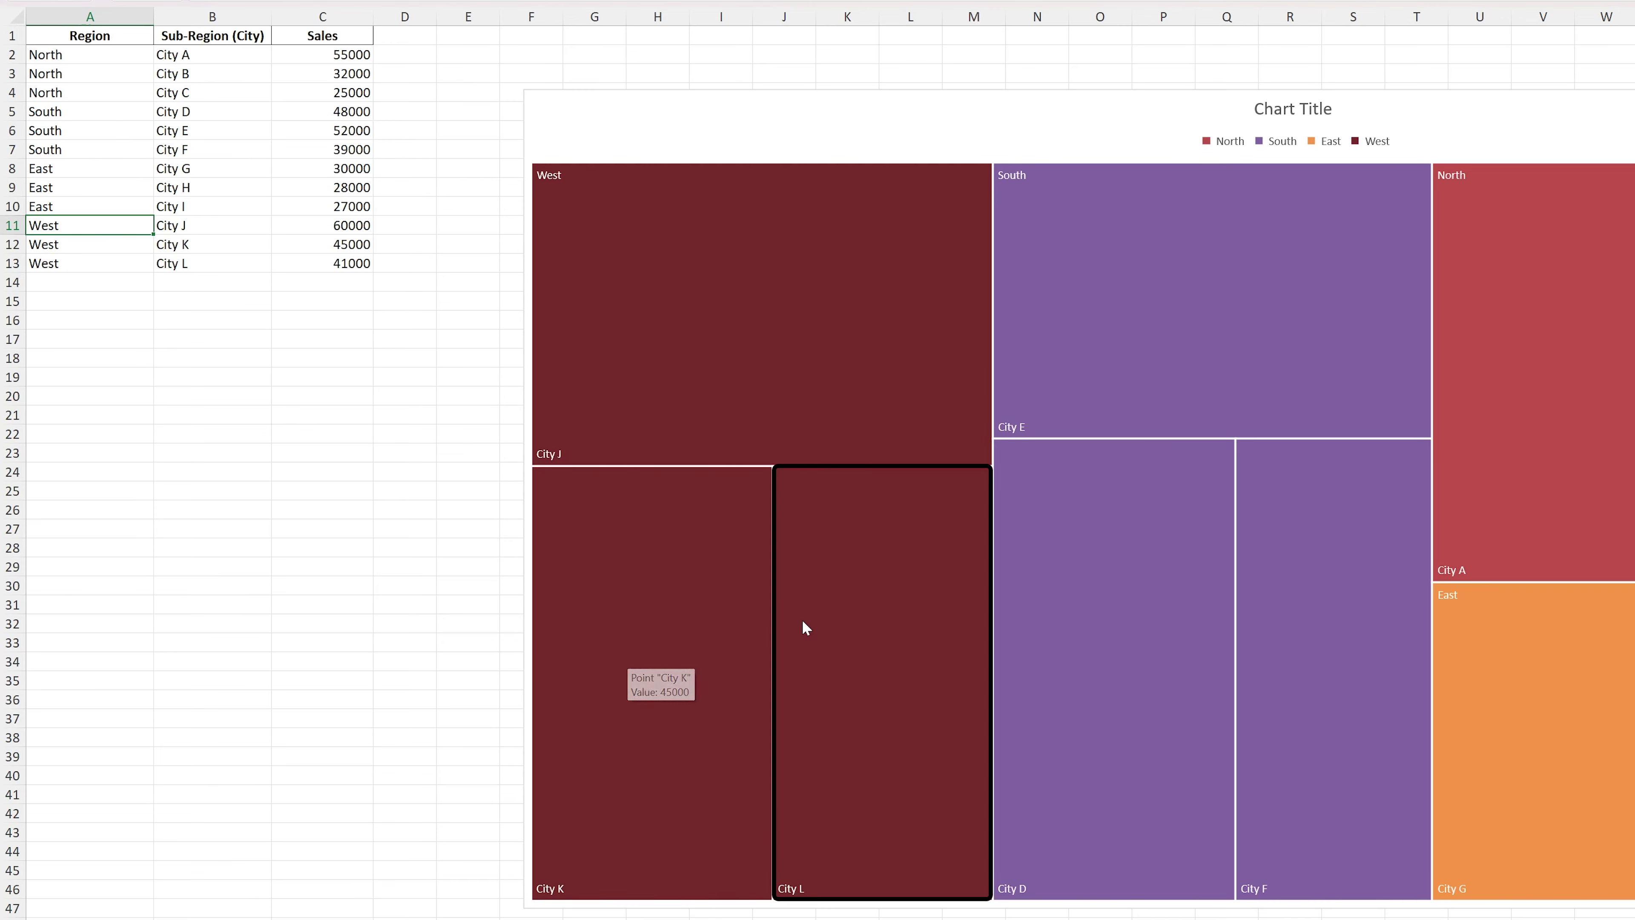
pyautogui.press('Escape')
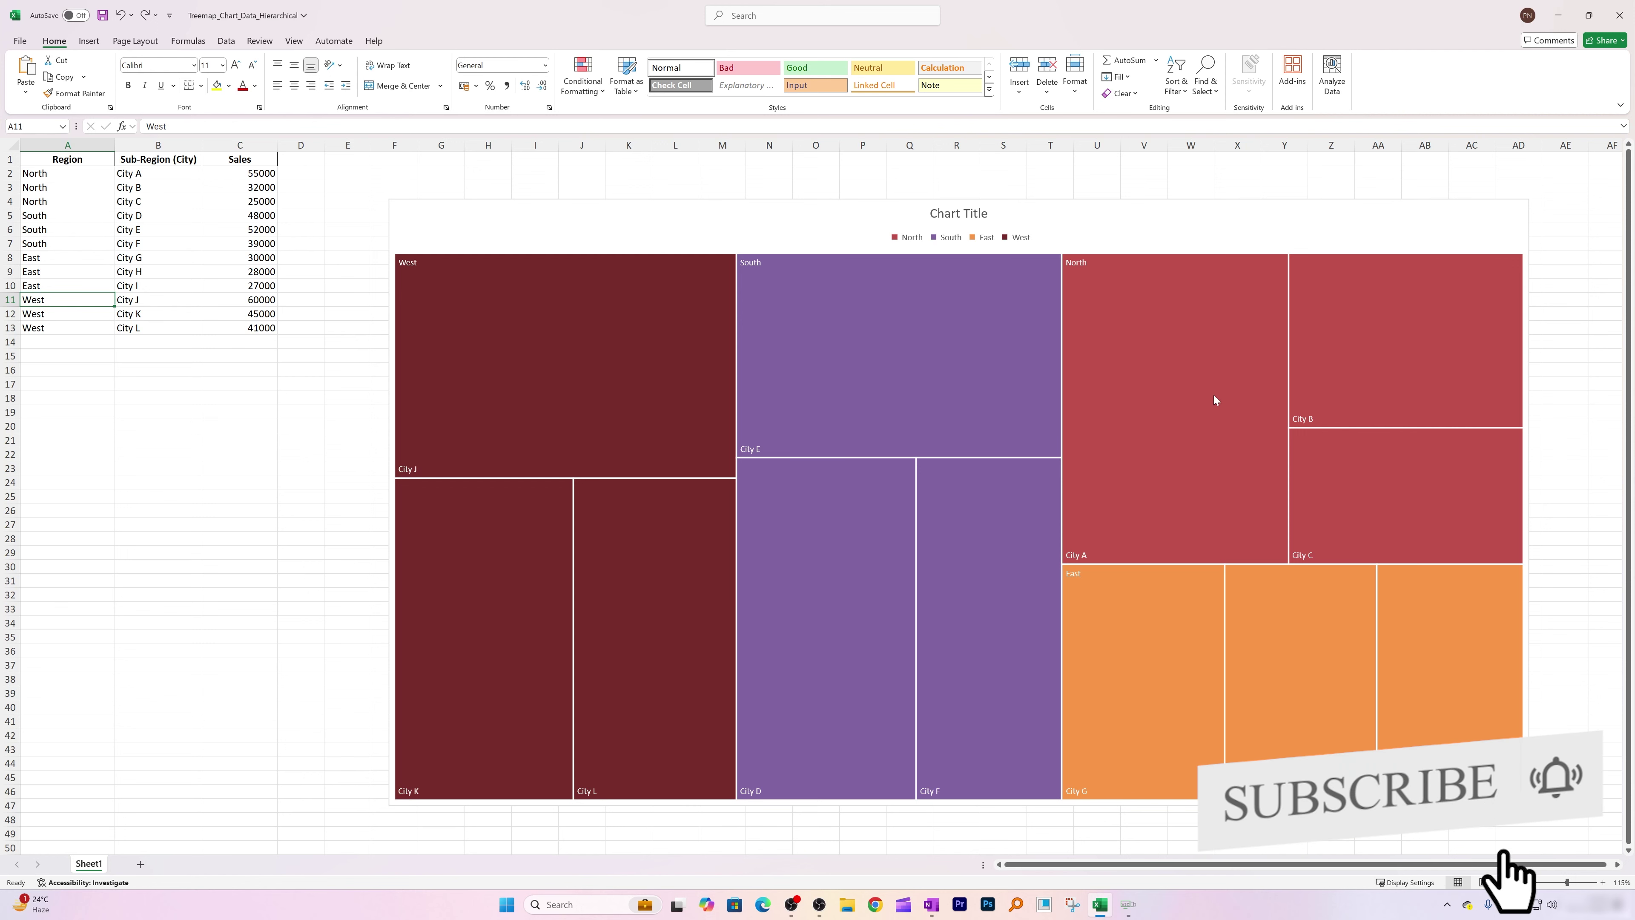
pyautogui.moveTo(1105, 321)
pyautogui.moveTo(1189, 451)
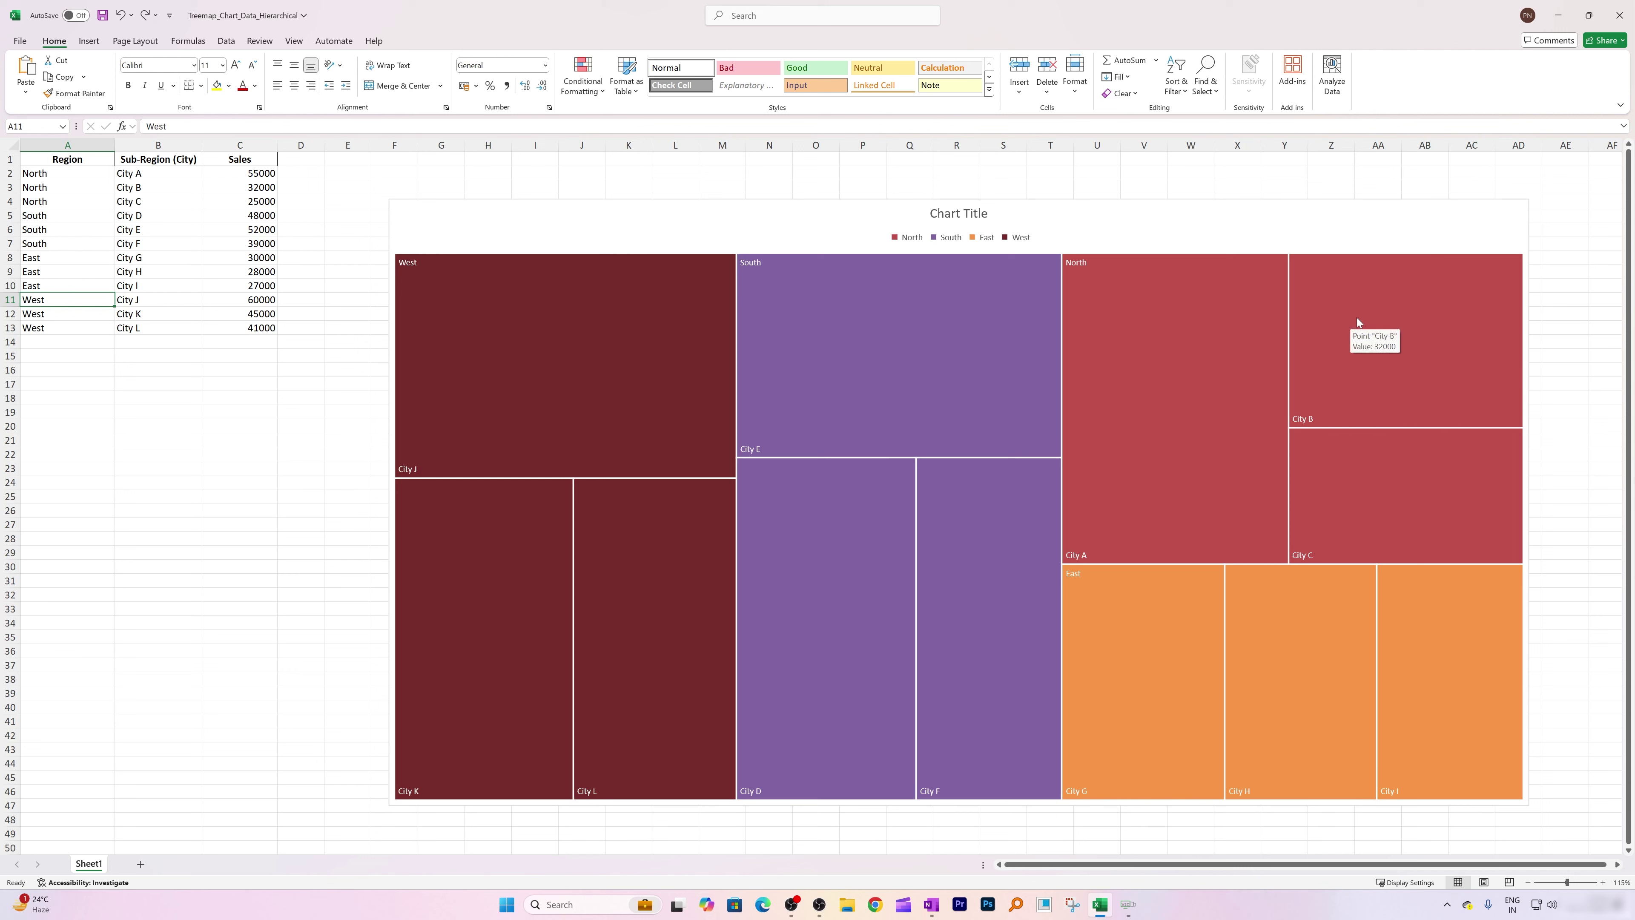
pyautogui.moveTo(1409, 441)
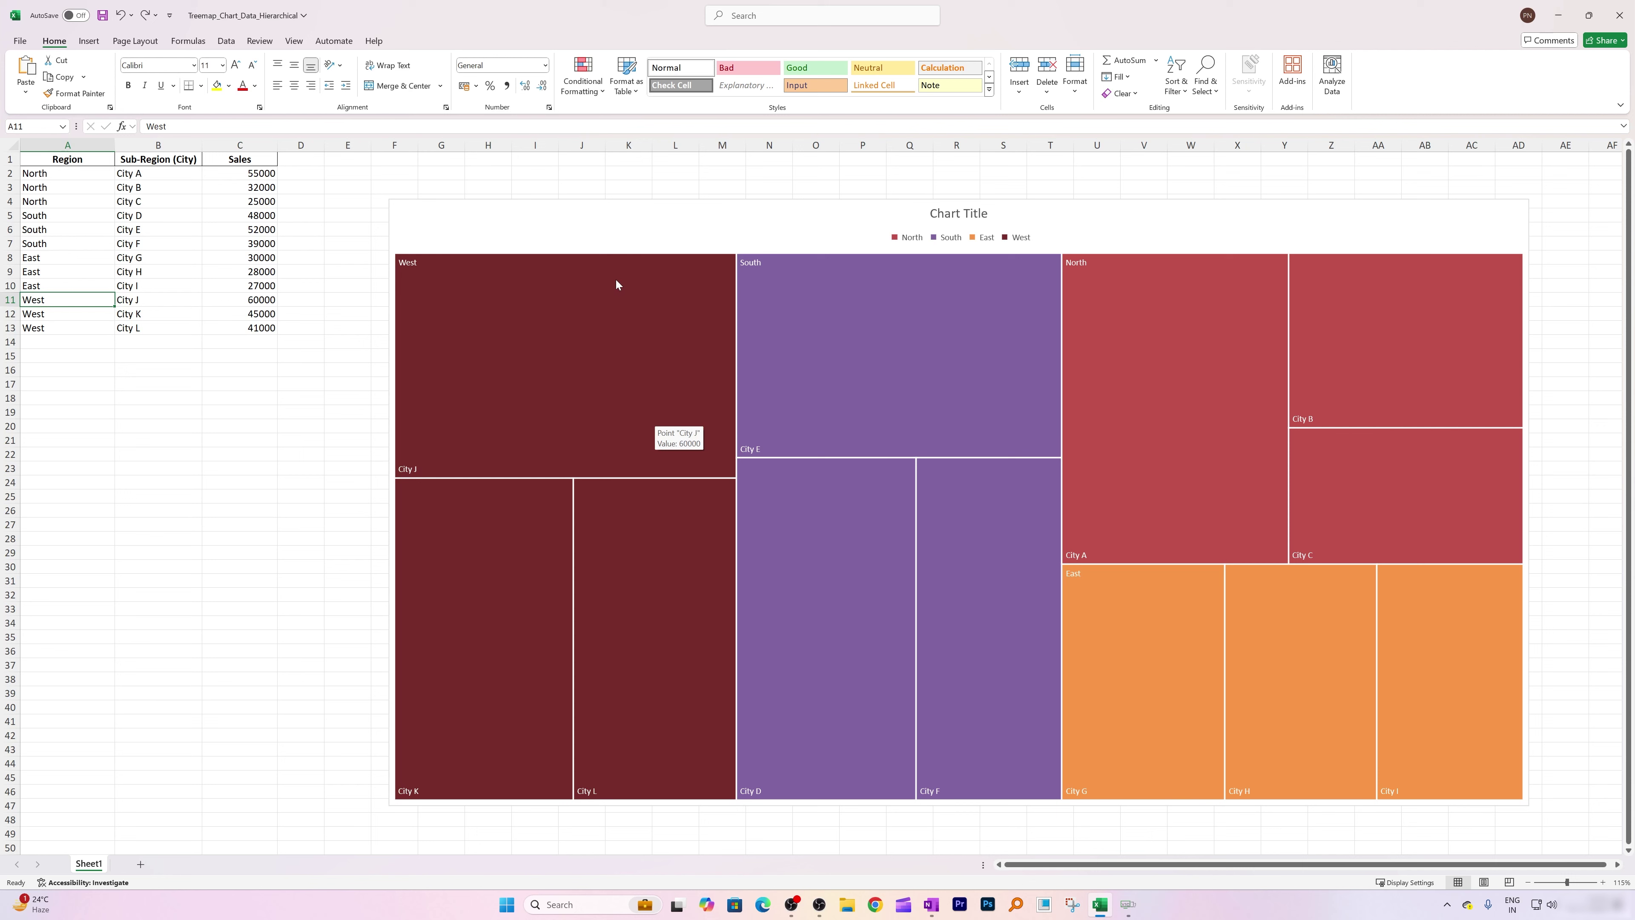
pyautogui.click(409, 309)
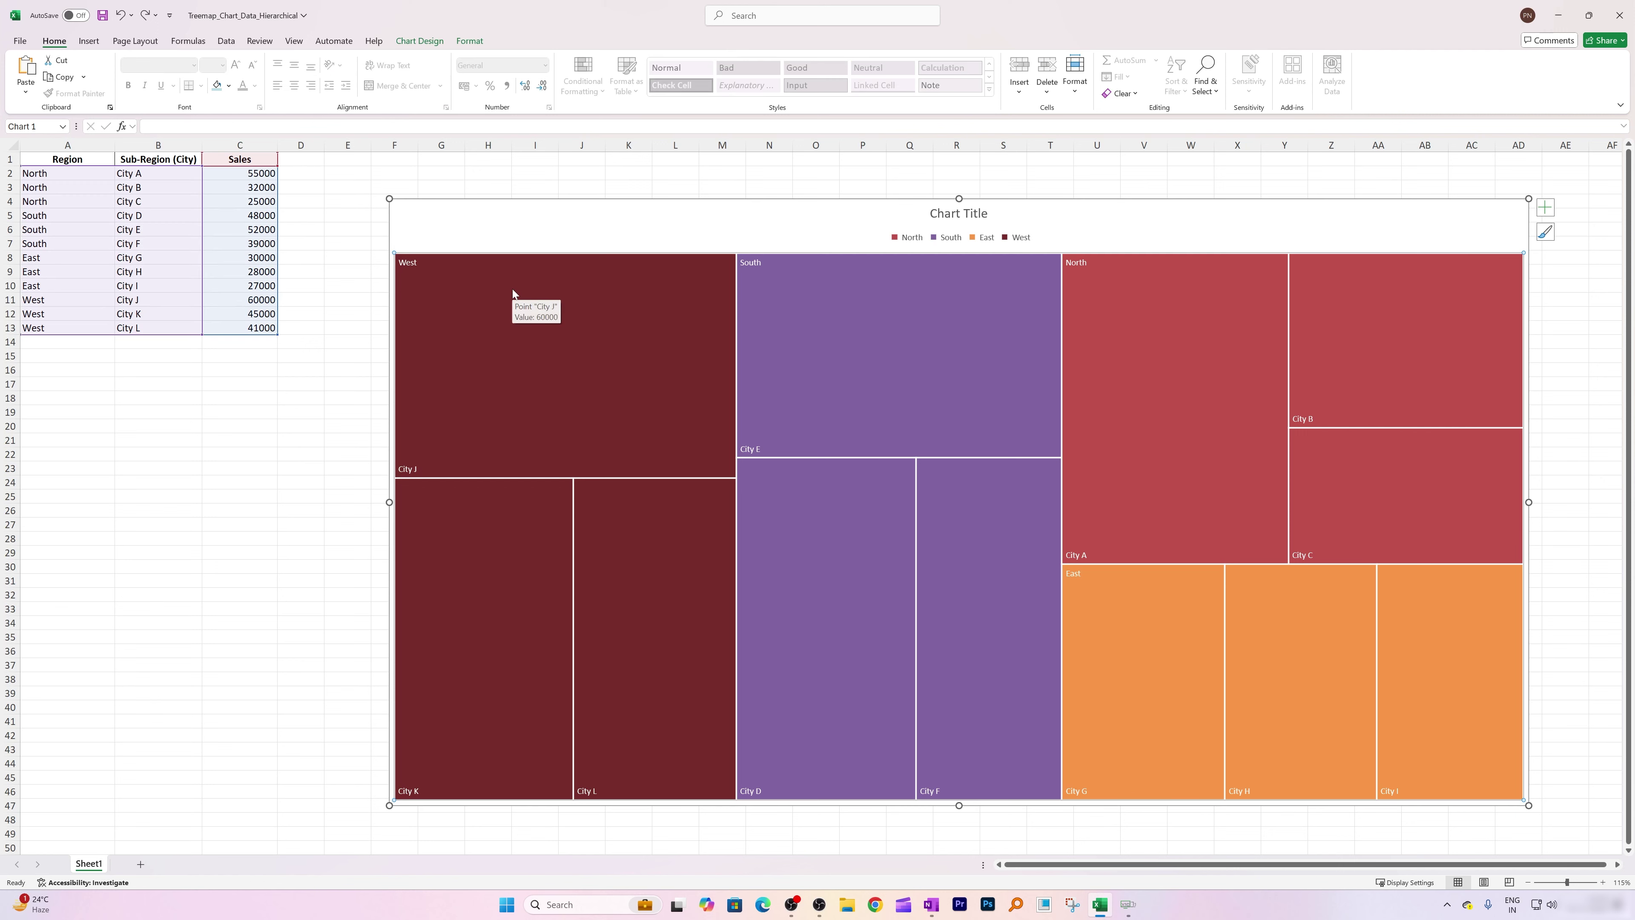